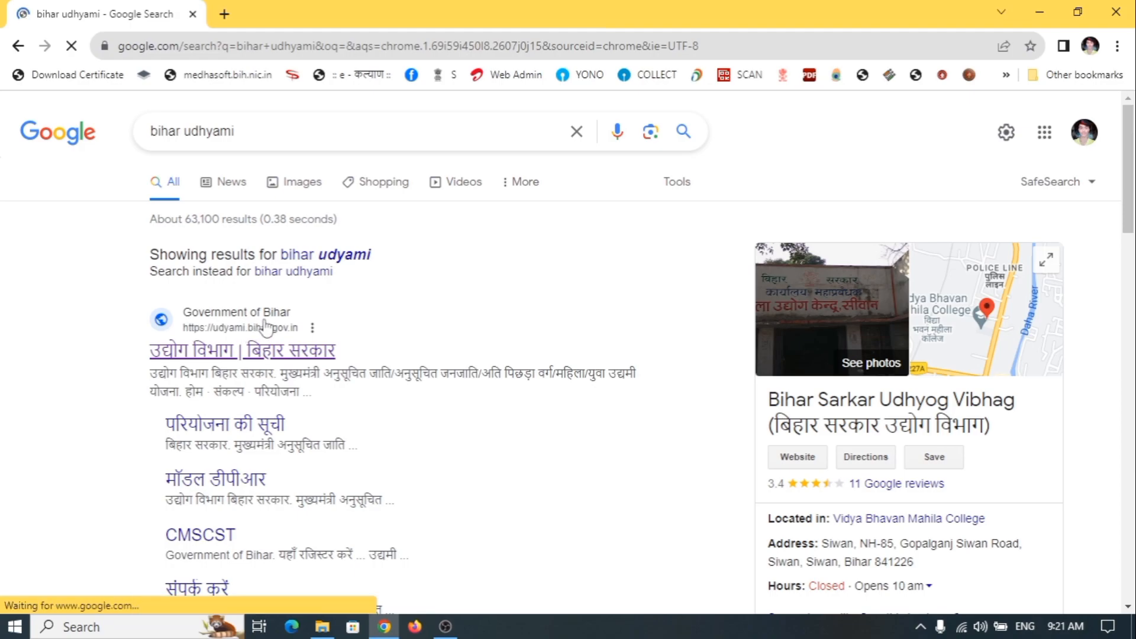
# Open the 'उद्योग विभाग | बिहार सरकार' result (udyami.bihar.gov.in) from the 'bihar udhyami' Google results
pyautogui.click(235, 362)
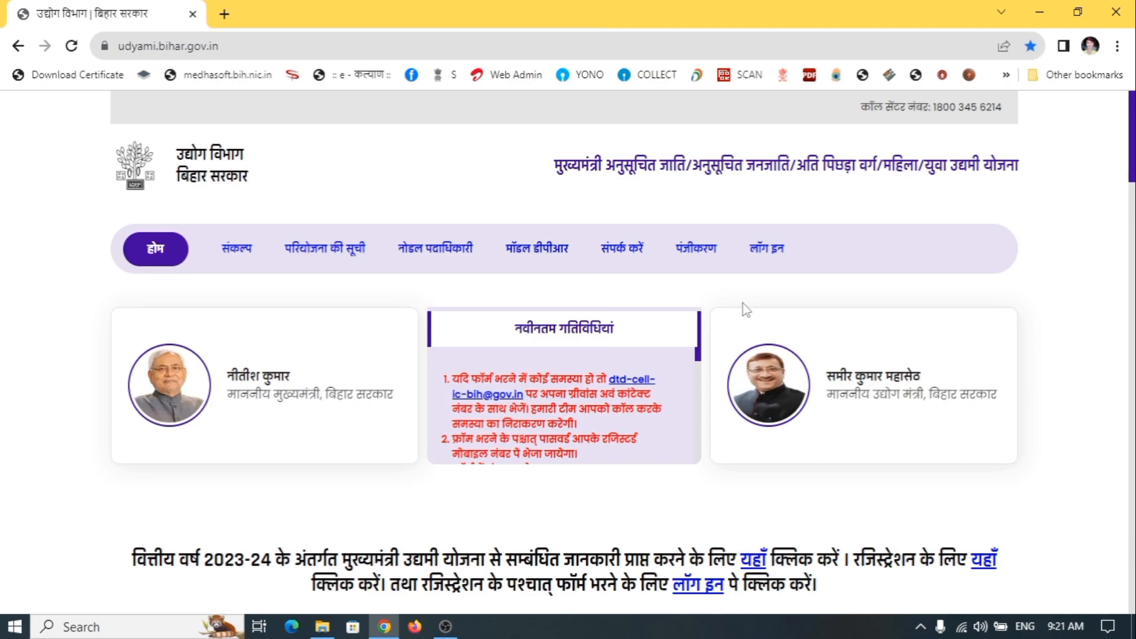
# Scroll the home page down to the eligibility conditions and the SC/ST documents list
pyautogui.scroll(-5, 746, 308)
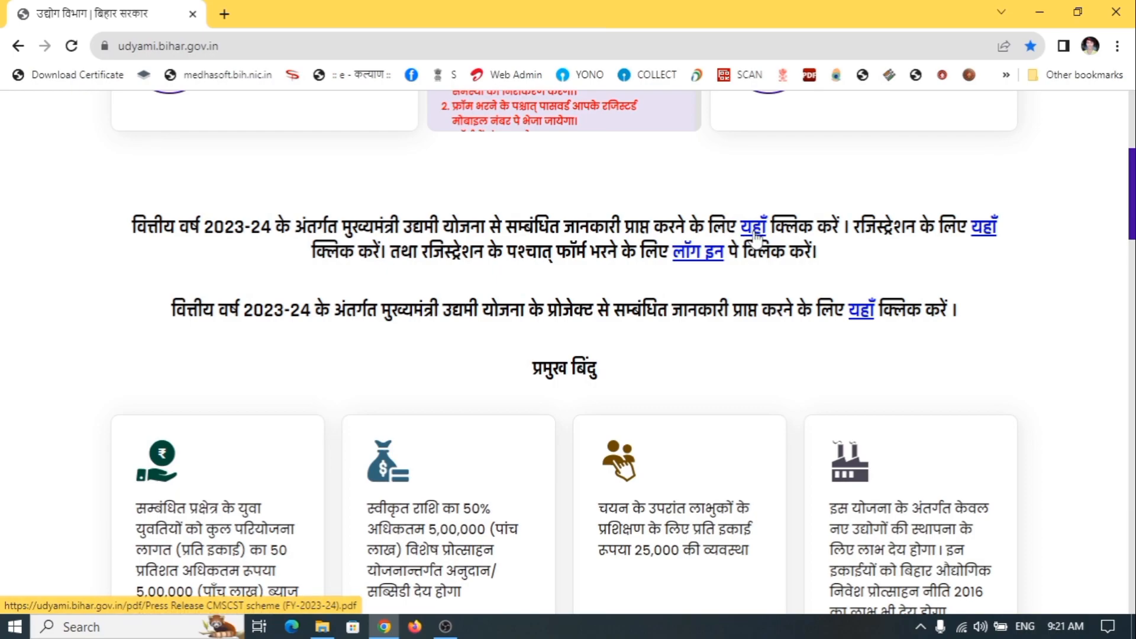
pyautogui.scroll(-1, 751, 242)
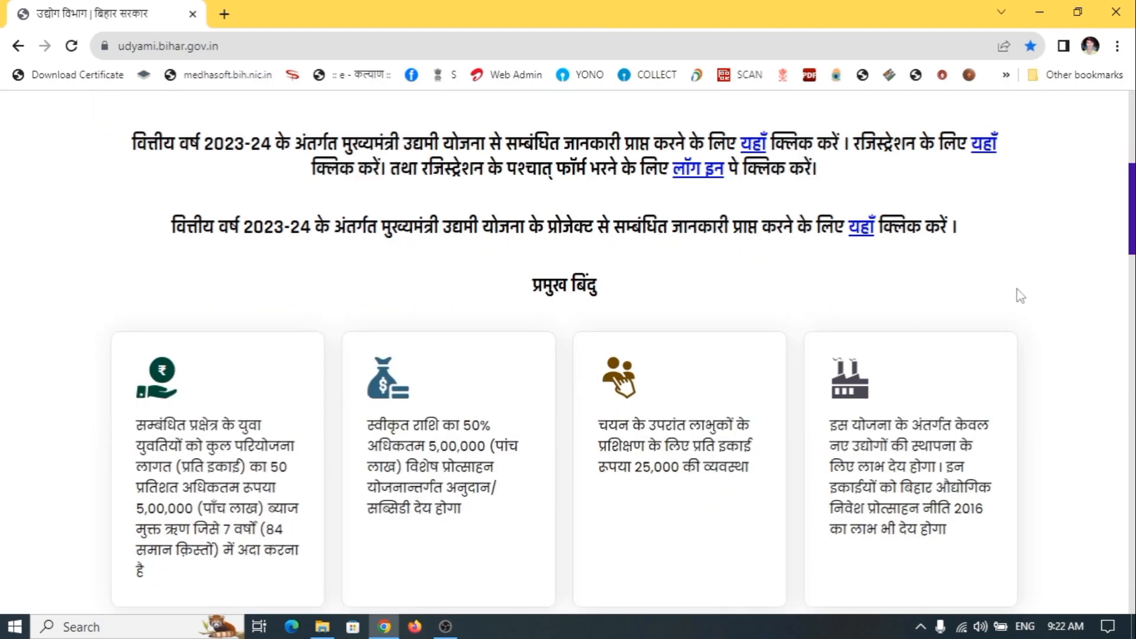
pyautogui.scroll(-5, 1020, 298)
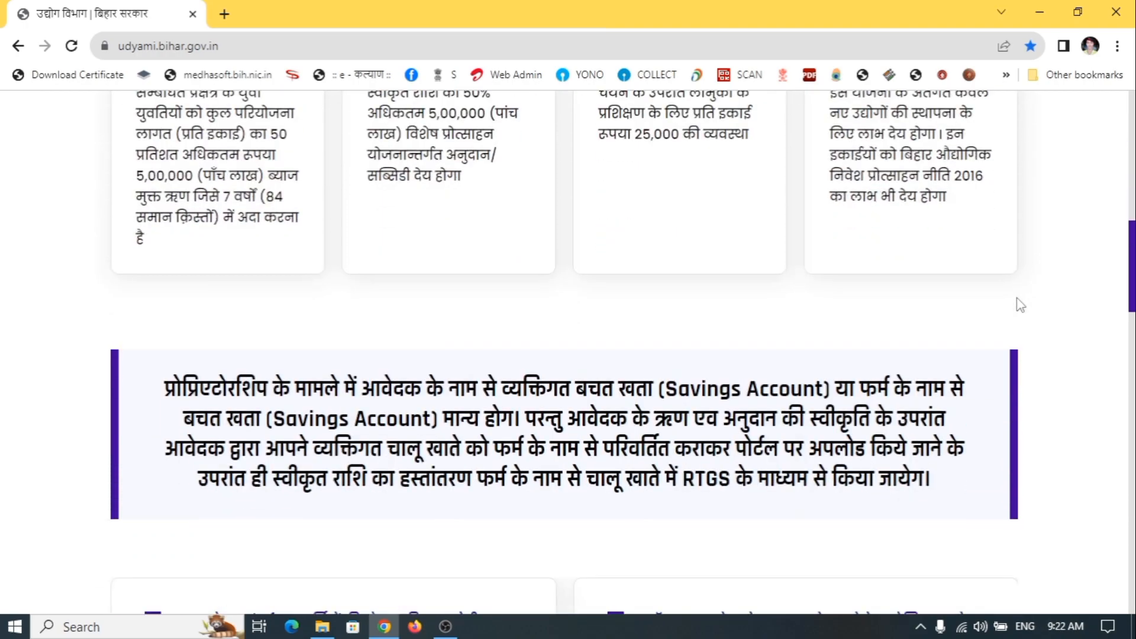
pyautogui.scroll(-8, 1021, 304)
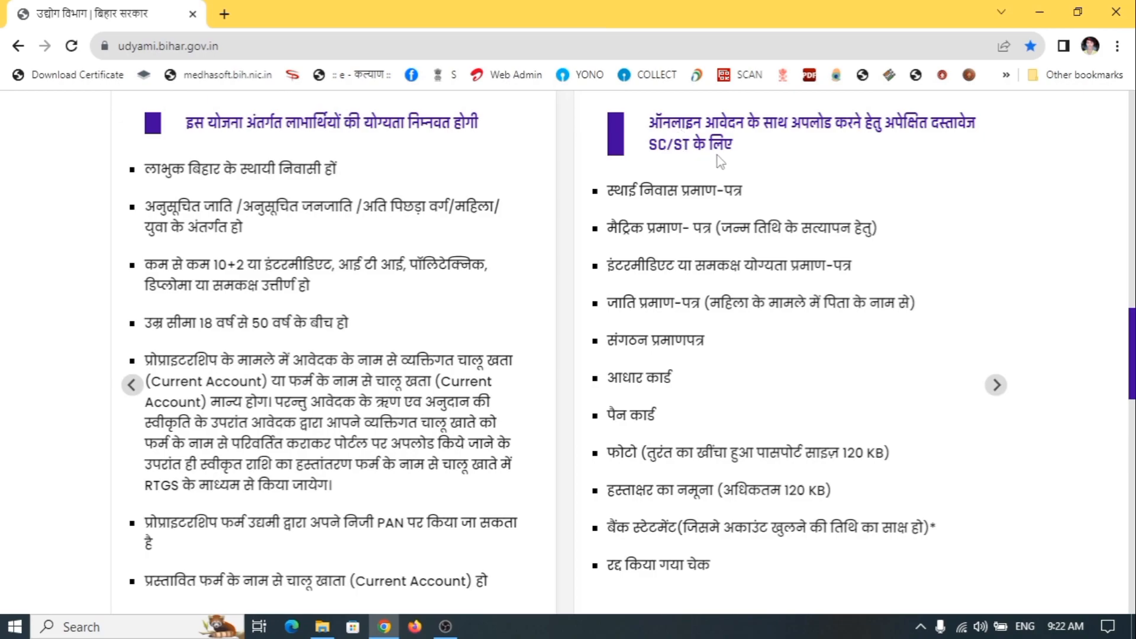
# Advance the documents carousel past अति पिछड़ा वर्ग and Mahila to the Yuva documents slide
pyautogui.click(997, 386)
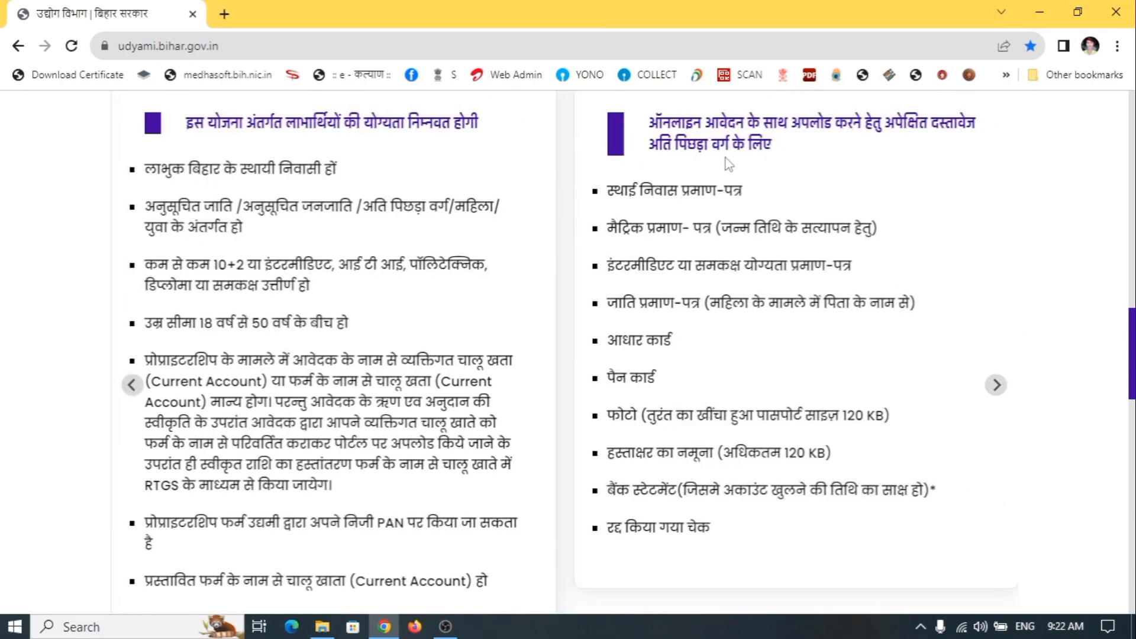
pyautogui.click(995, 387)
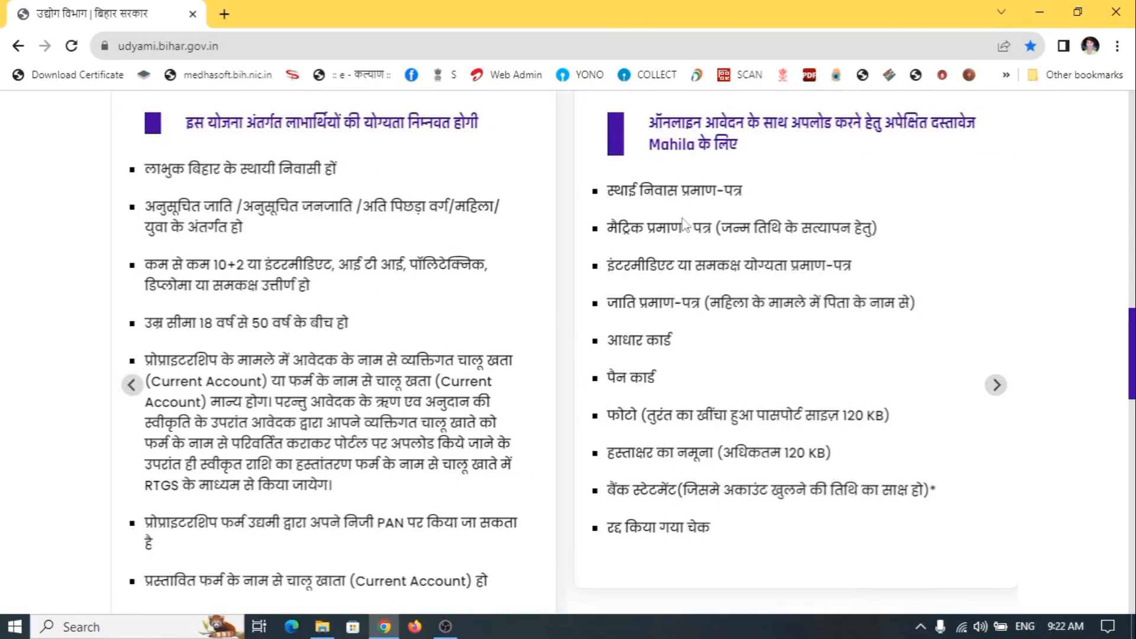
pyautogui.click(996, 386)
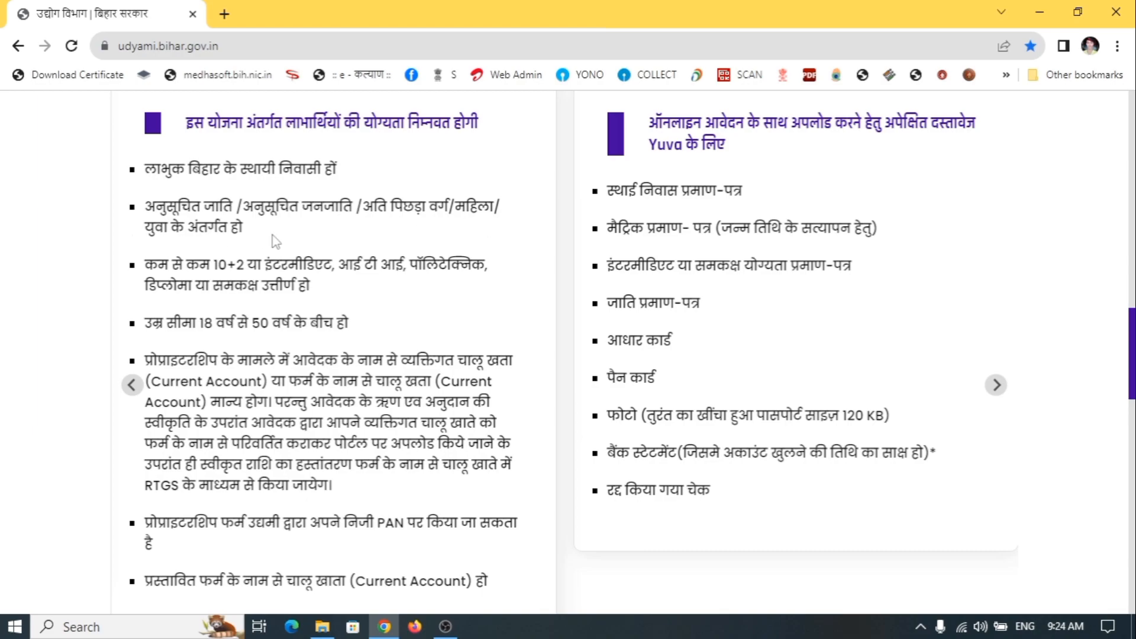
pyautogui.scroll(-1, 246, 253)
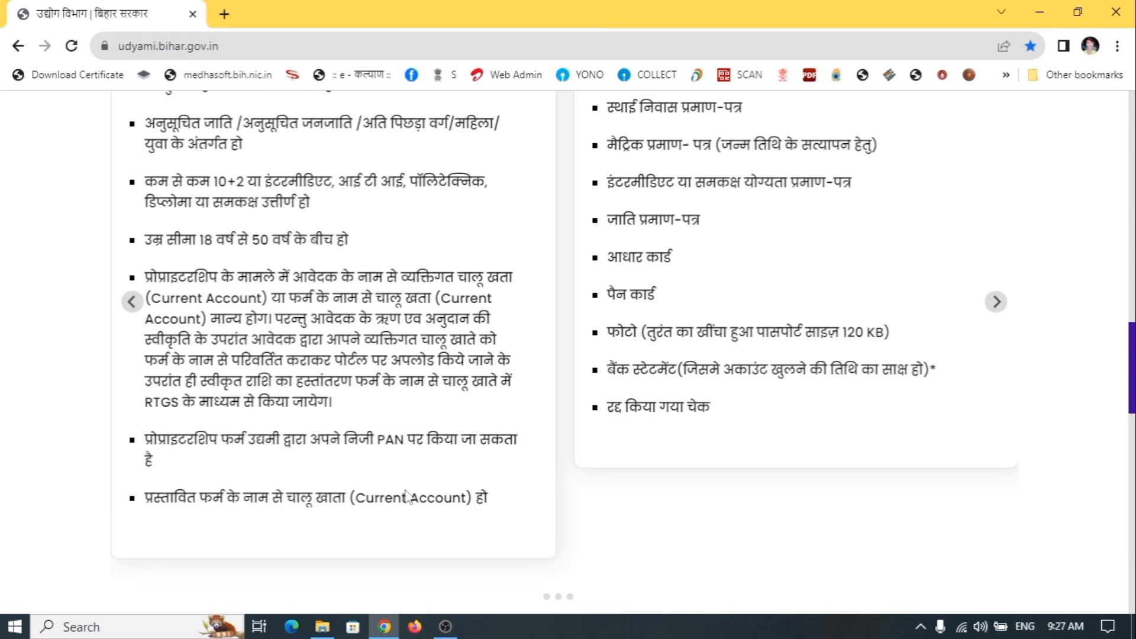
pyautogui.scroll(20, 236, 463)
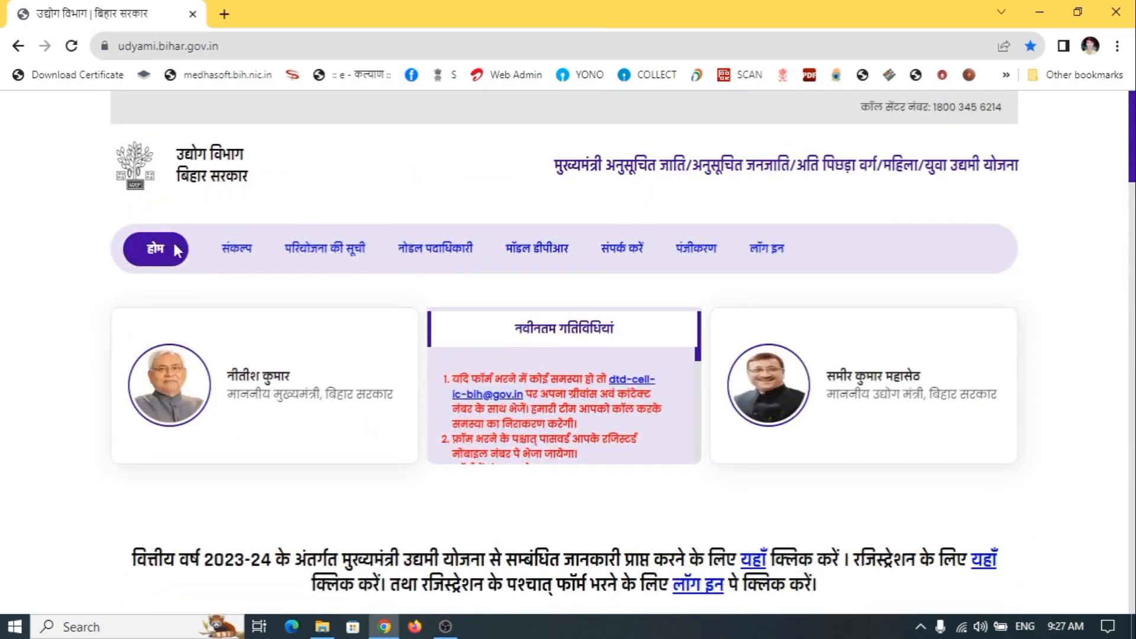
# Open the पंजीकरण registration form for Mukhyamantri Udyami Yojana in a new tab
pyautogui.click(700, 252)
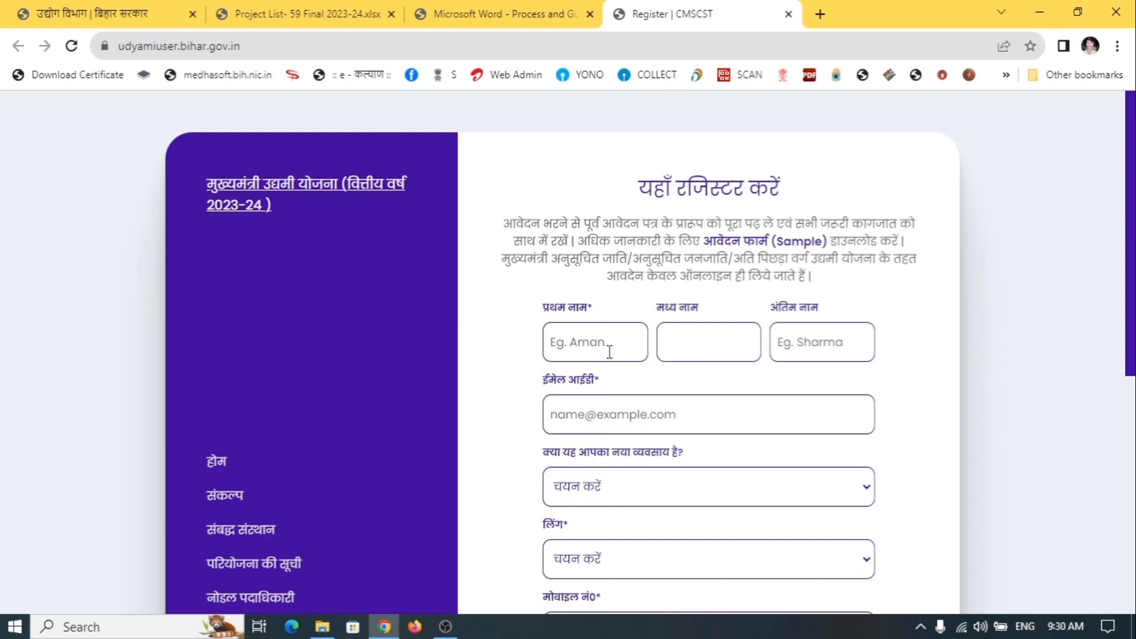
pyautogui.click(824, 355)
pyautogui.click(611, 356)
pyautogui.click(724, 357)
pyautogui.scroll(-1, 920, 386)
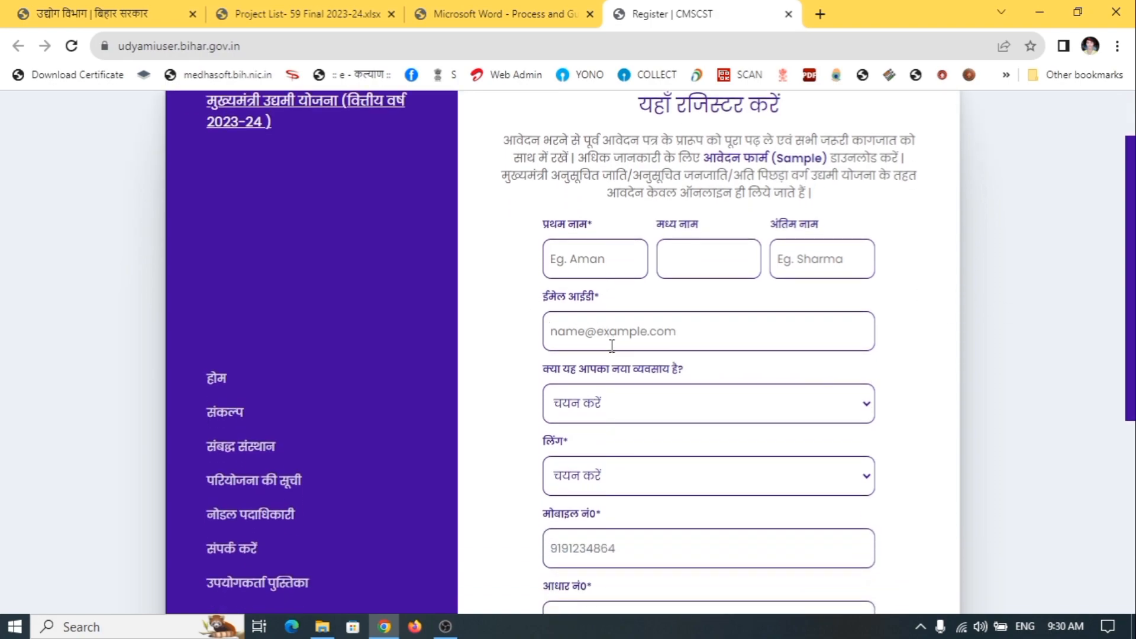
pyautogui.click(609, 339)
pyautogui.click(901, 355)
pyautogui.scroll(-2, 574, 284)
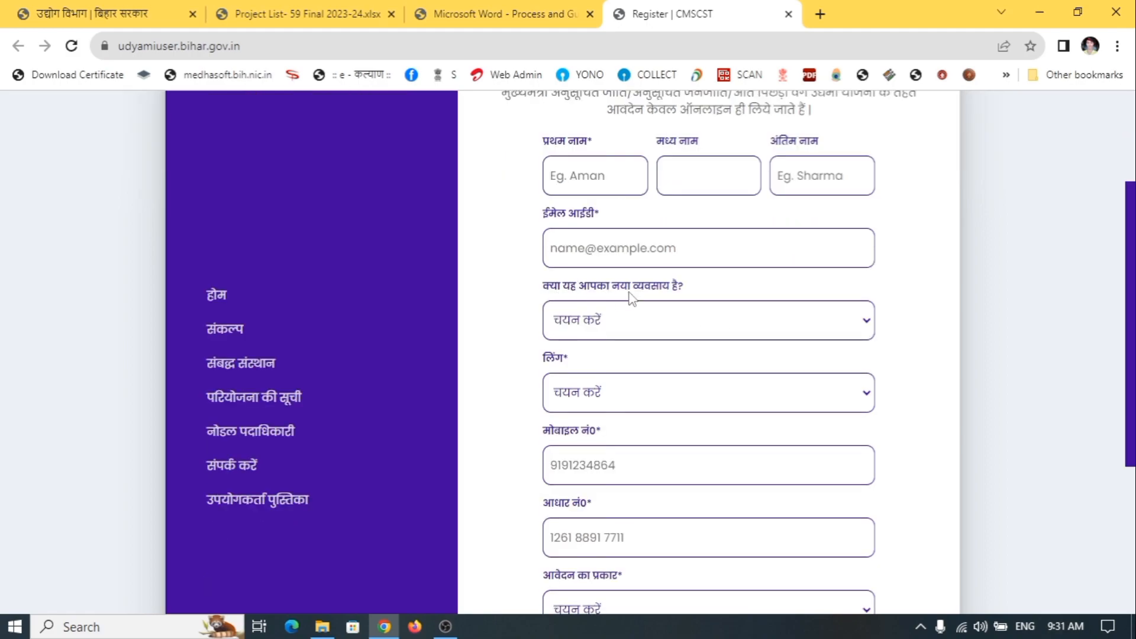
# Answer Yes to 'क्या यह आपका नया व्यवसाय है?', correcting an initial No
pyautogui.click(641, 328)
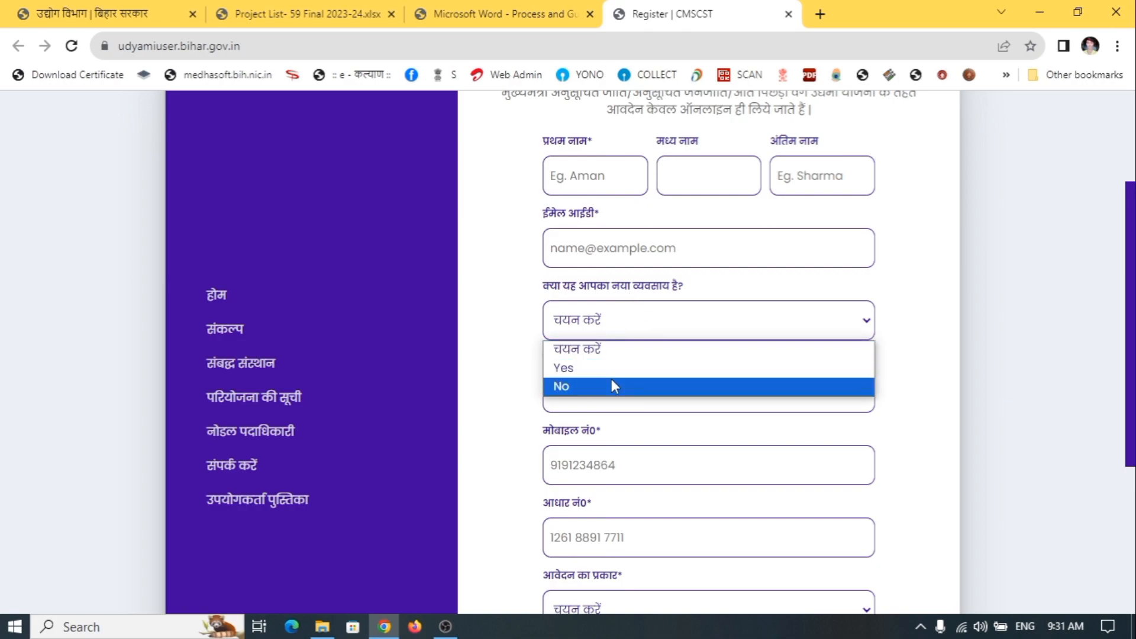
pyautogui.click(613, 385)
pyautogui.click(646, 312)
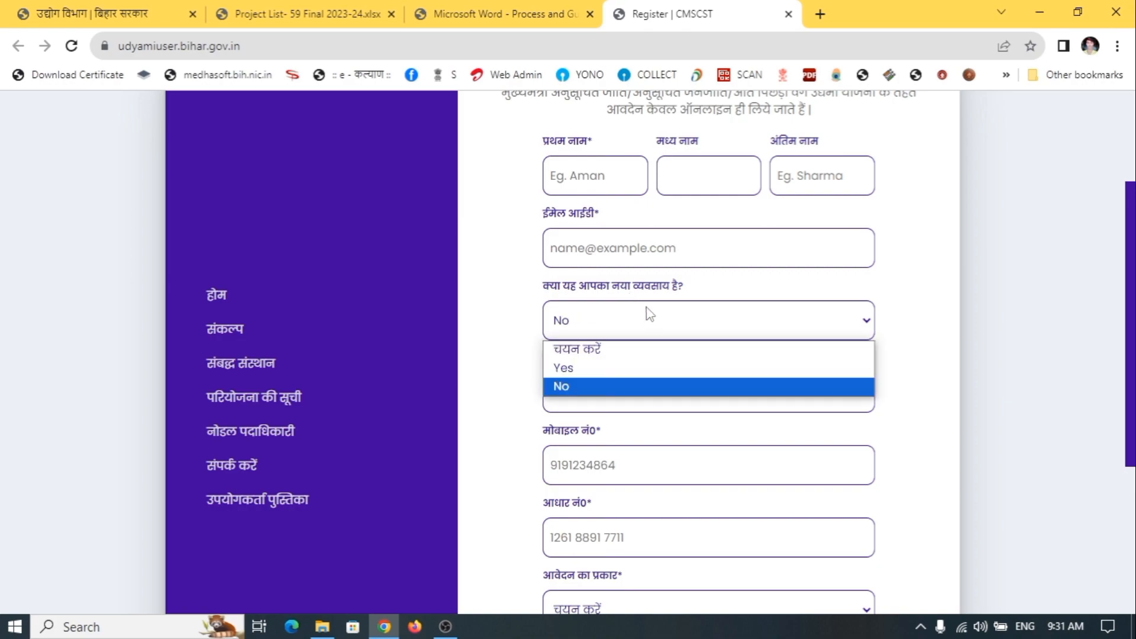
pyautogui.click(649, 373)
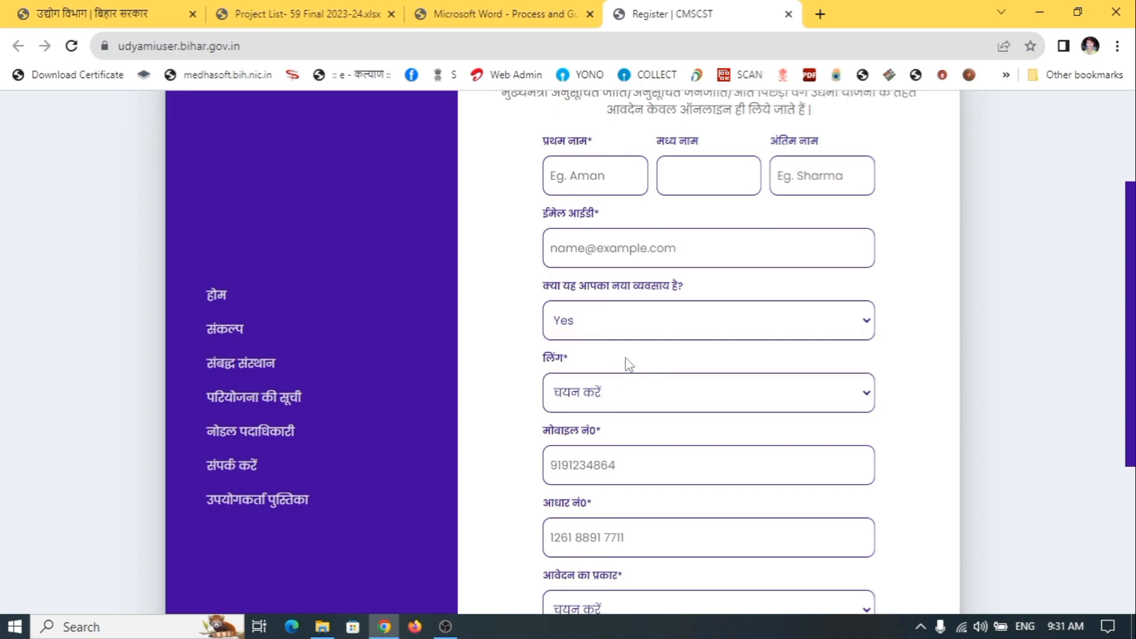
# Set the applicant's gender to पुरुष and move on to the mobile number field
pyautogui.scroll(-1, 642, 373)
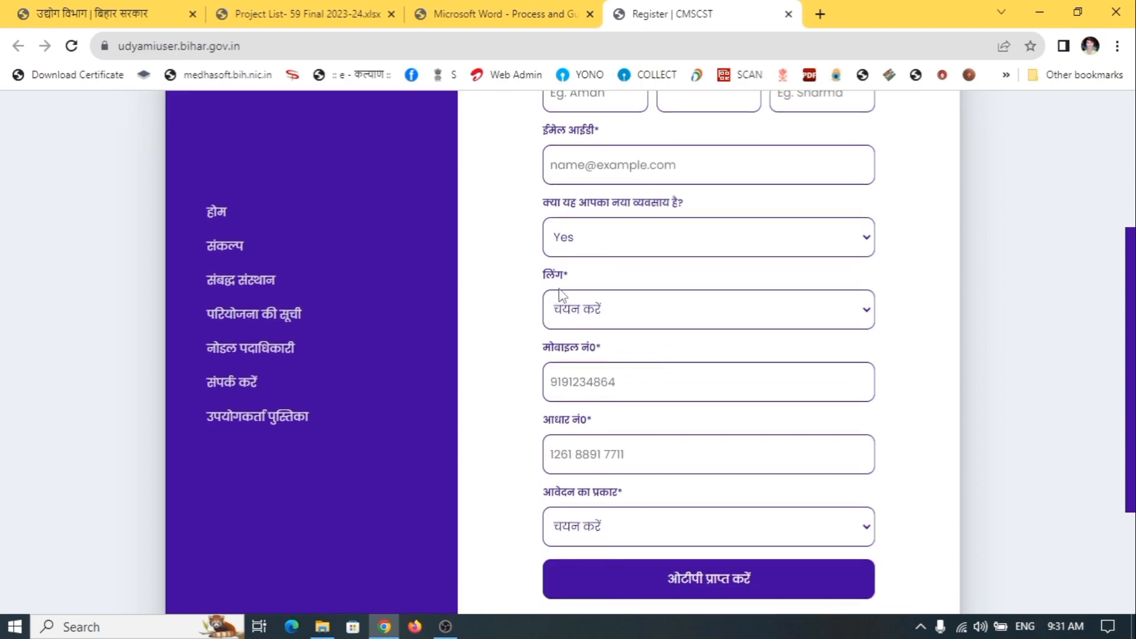
pyautogui.click(602, 309)
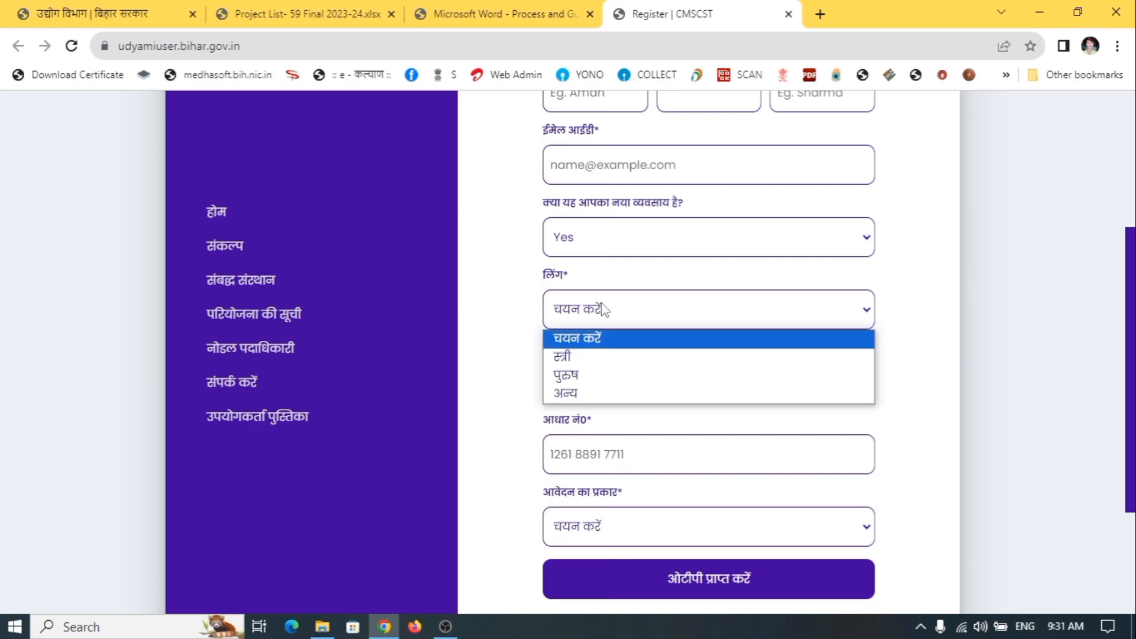
pyautogui.click(610, 376)
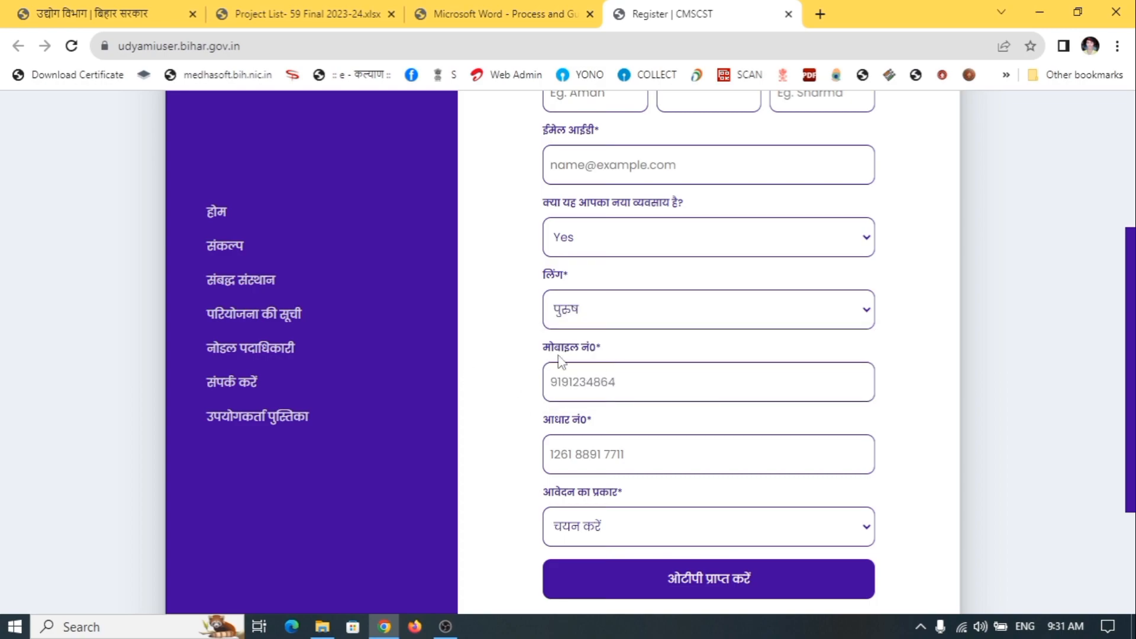
pyautogui.click(646, 379)
# Show the 'आवेदन का प्रकार' application type options below the Aadhaar number field
pyautogui.scroll(-1, 651, 420)
pyautogui.click(600, 372)
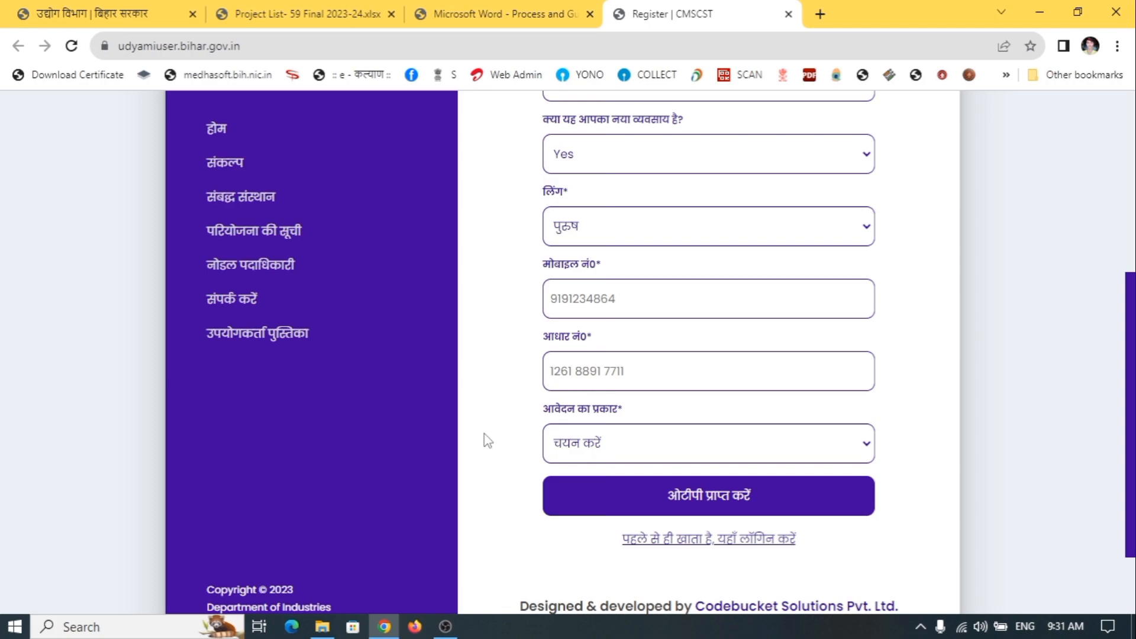
pyautogui.click(639, 445)
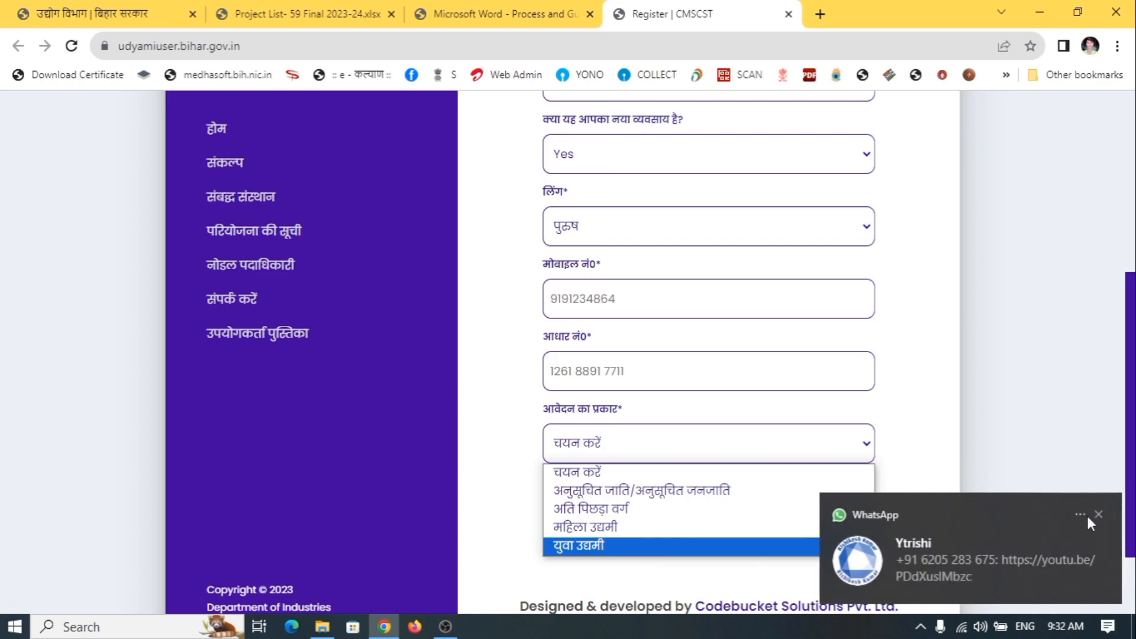
# Dismiss the WhatsApp popup and choose युवा उद्यमी as the application type
pyautogui.click(1097, 515)
pyautogui.click(585, 444)
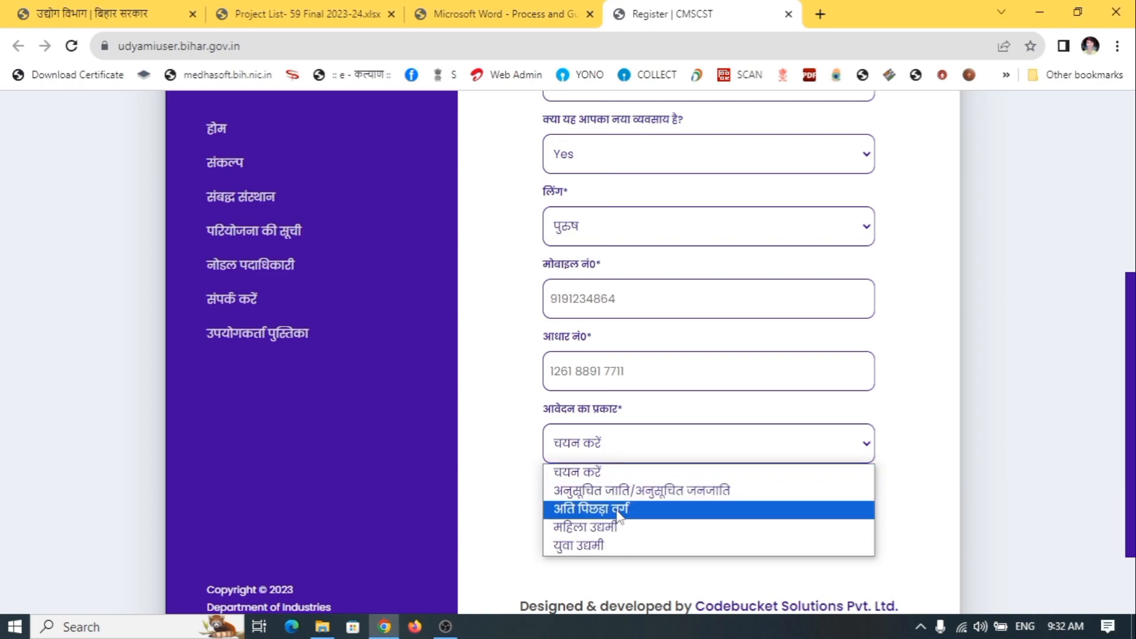
pyautogui.click(603, 544)
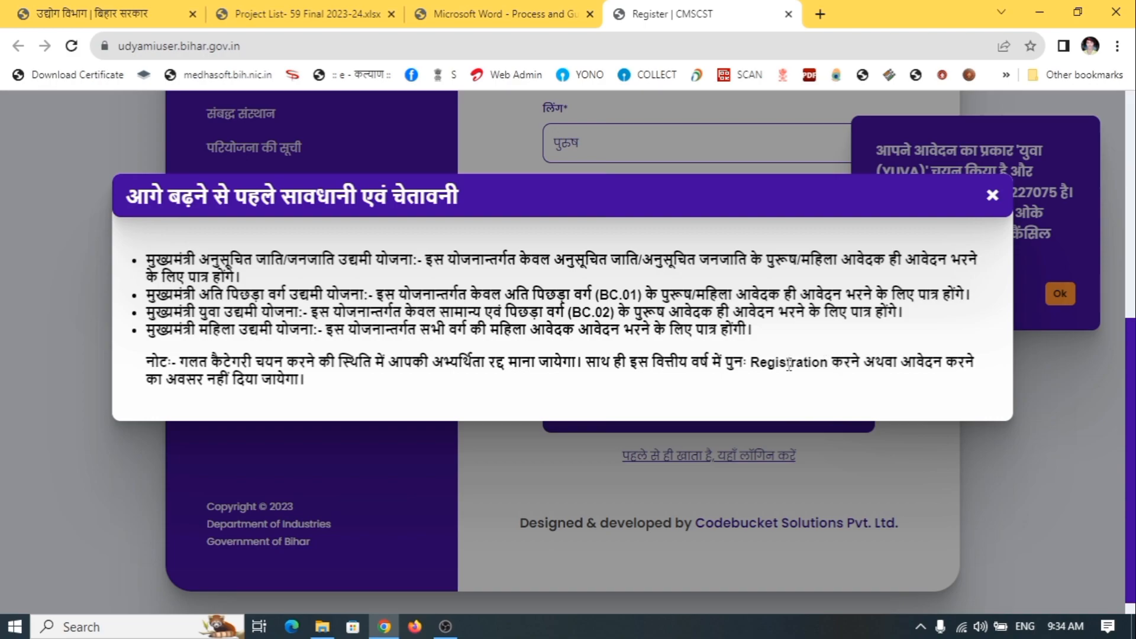
# Close the eligibility warning and confirm the YUVA application type to create the account
pyautogui.scroll(-1, 773, 350)
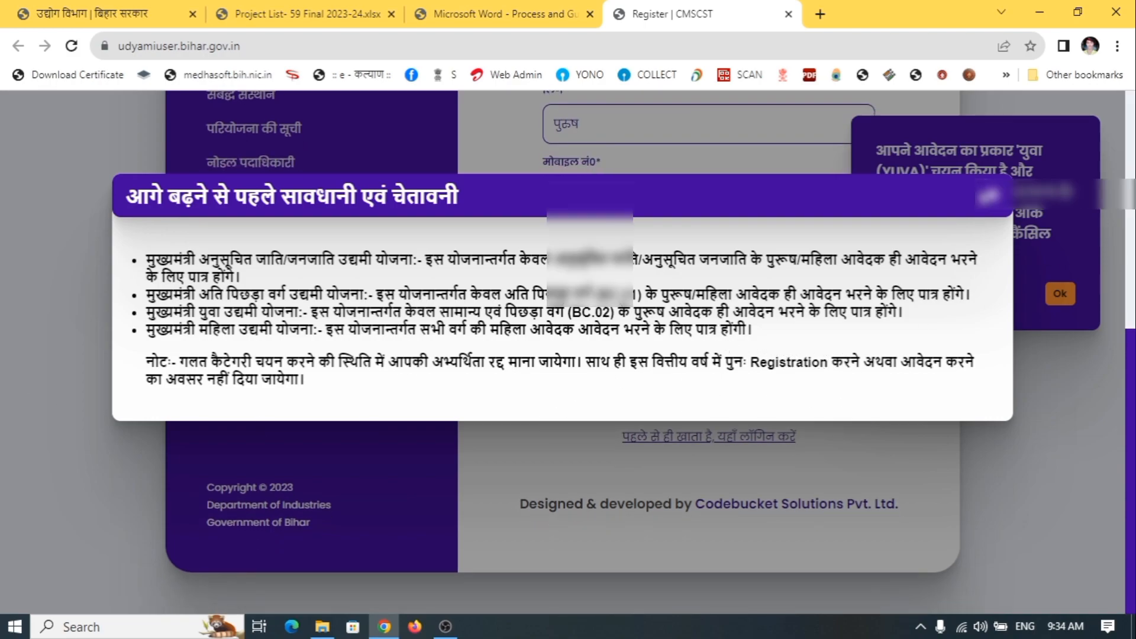
pyautogui.click(992, 195)
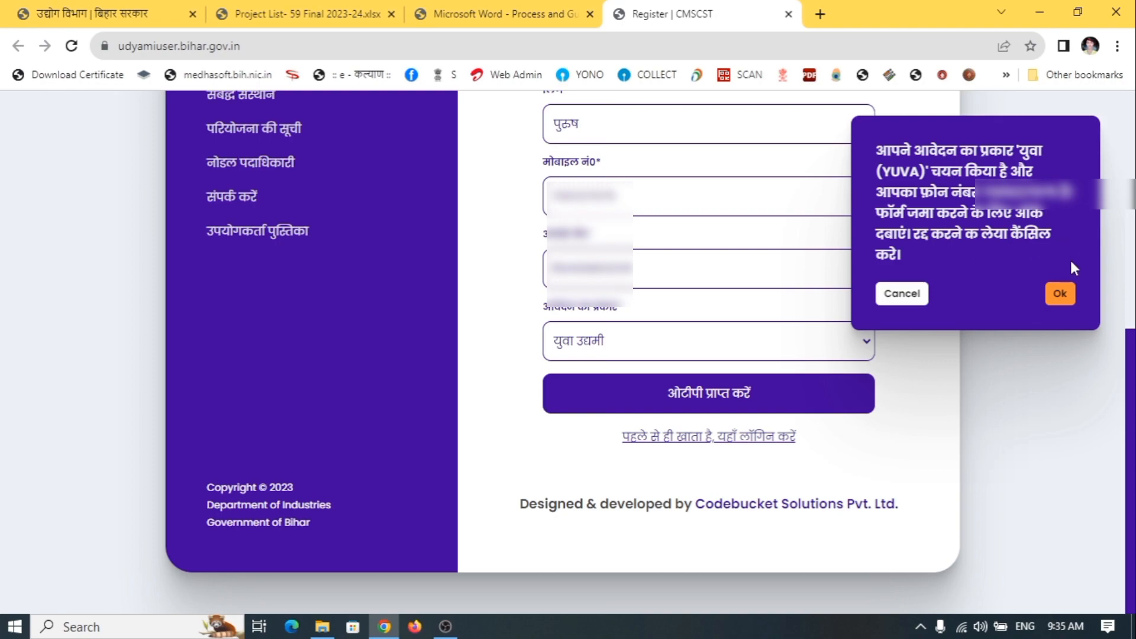
pyautogui.click(1060, 296)
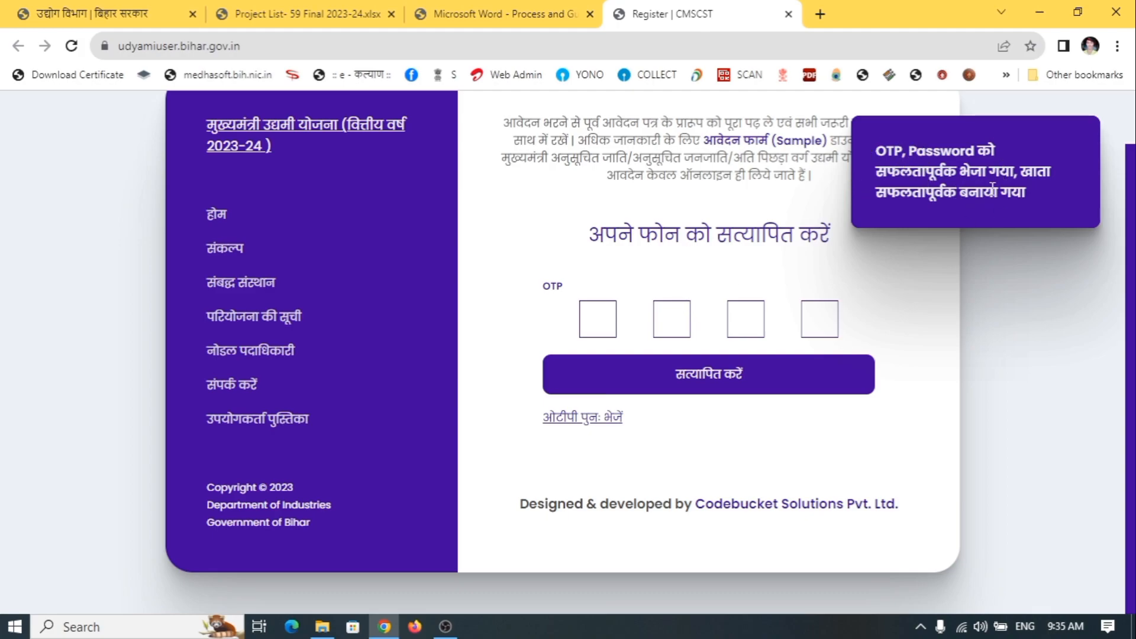
# Dismiss the account-created notice and begin entering the phone verification OTP
pyautogui.click(1032, 189)
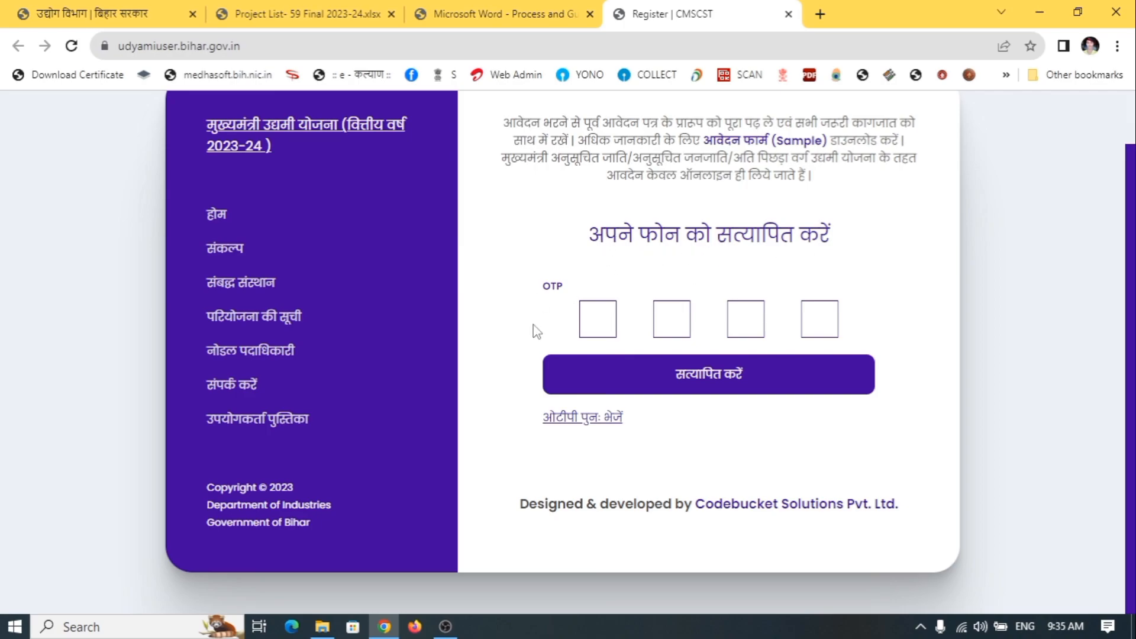
pyautogui.click(605, 317)
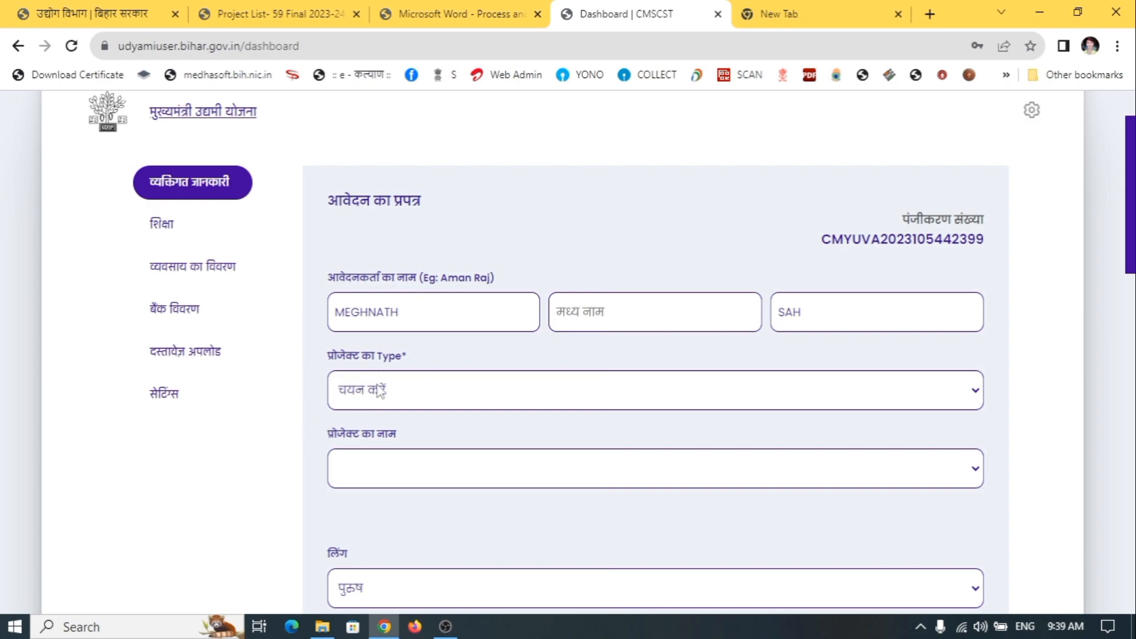
# Browse the प्रोजेक्ट का Type categories without choosing, then view the Process and Guideline PDF
pyautogui.click(423, 395)
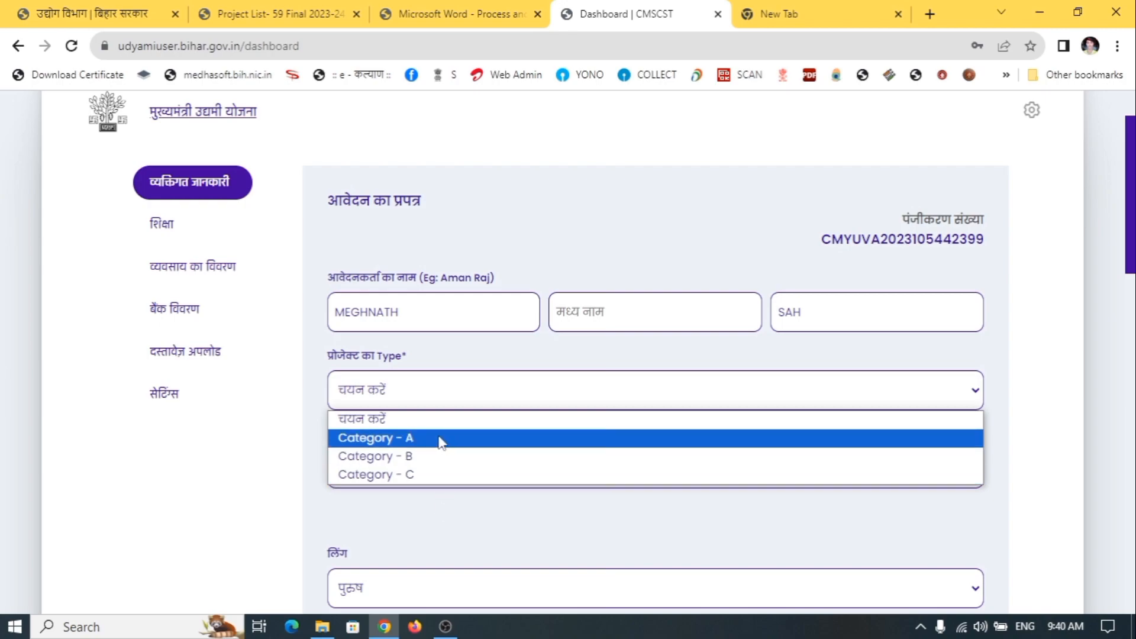
pyautogui.click(477, 515)
pyautogui.click(441, 401)
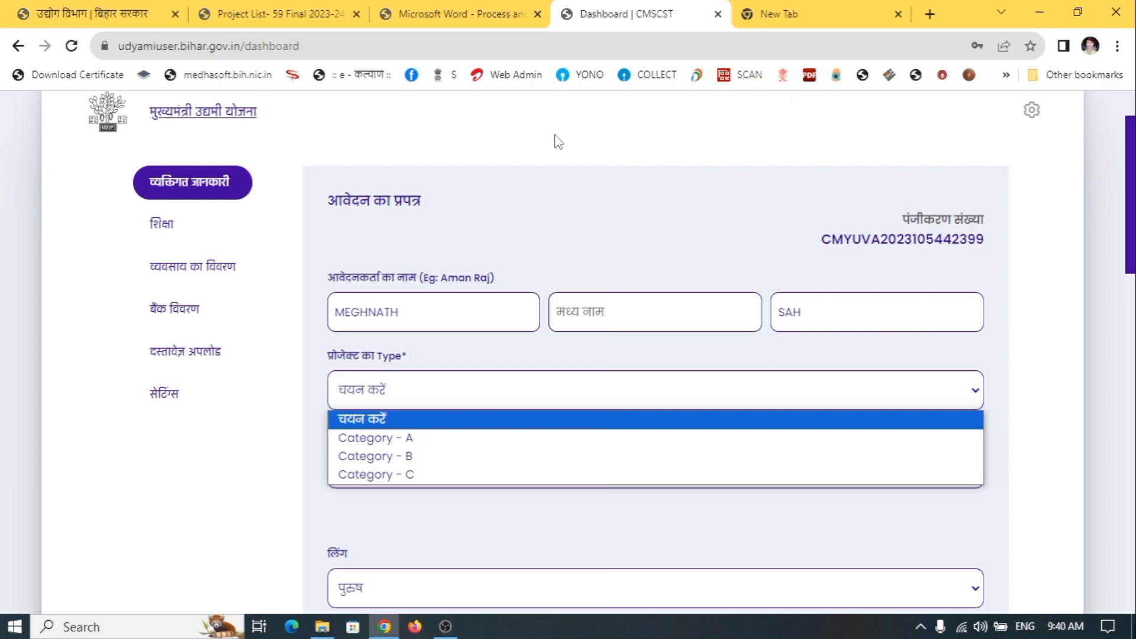
pyautogui.click(615, 209)
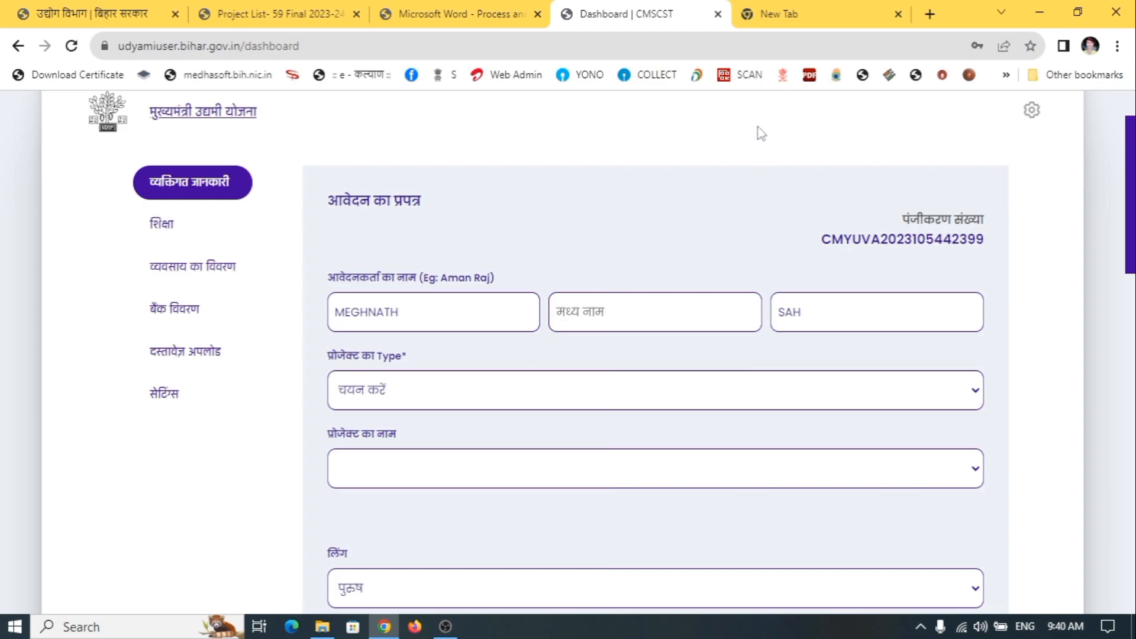
pyautogui.click(387, 11)
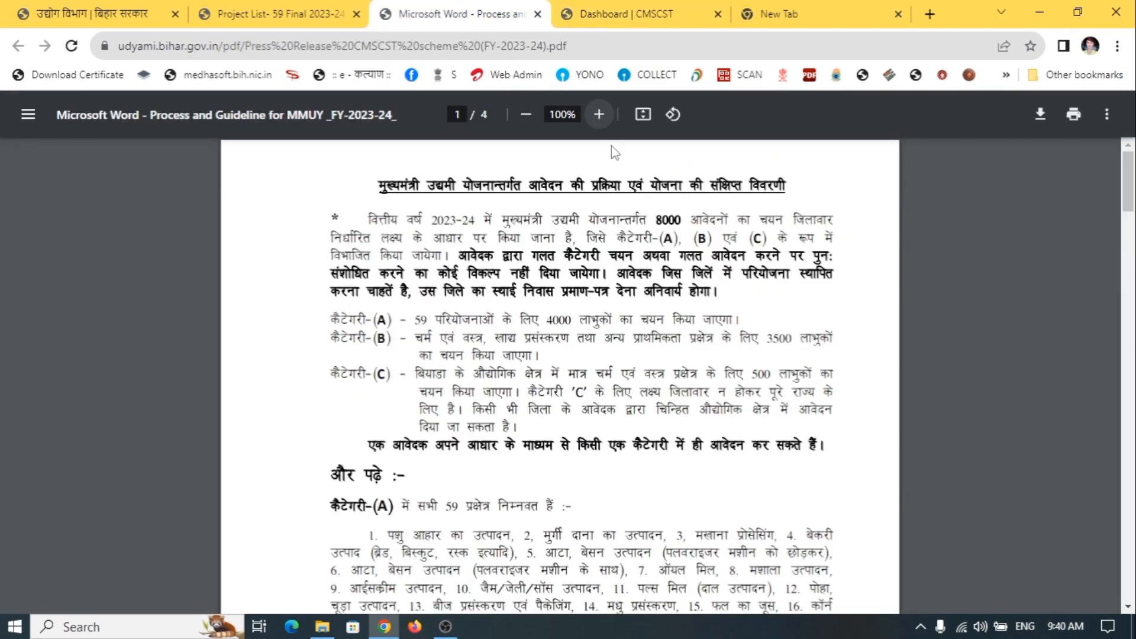
# Zoom the guideline PDF to fit-width at 163% and bring the Category A/B/C split into view
pyautogui.click(643, 114)
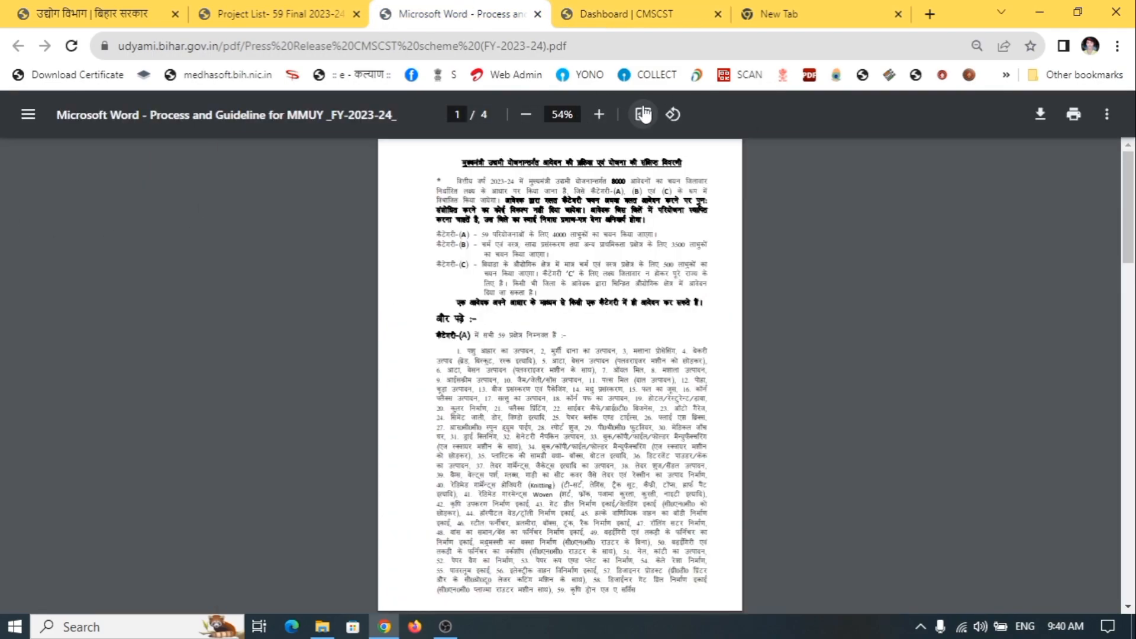
pyautogui.click(643, 114)
pyautogui.scroll(-1, 507, 231)
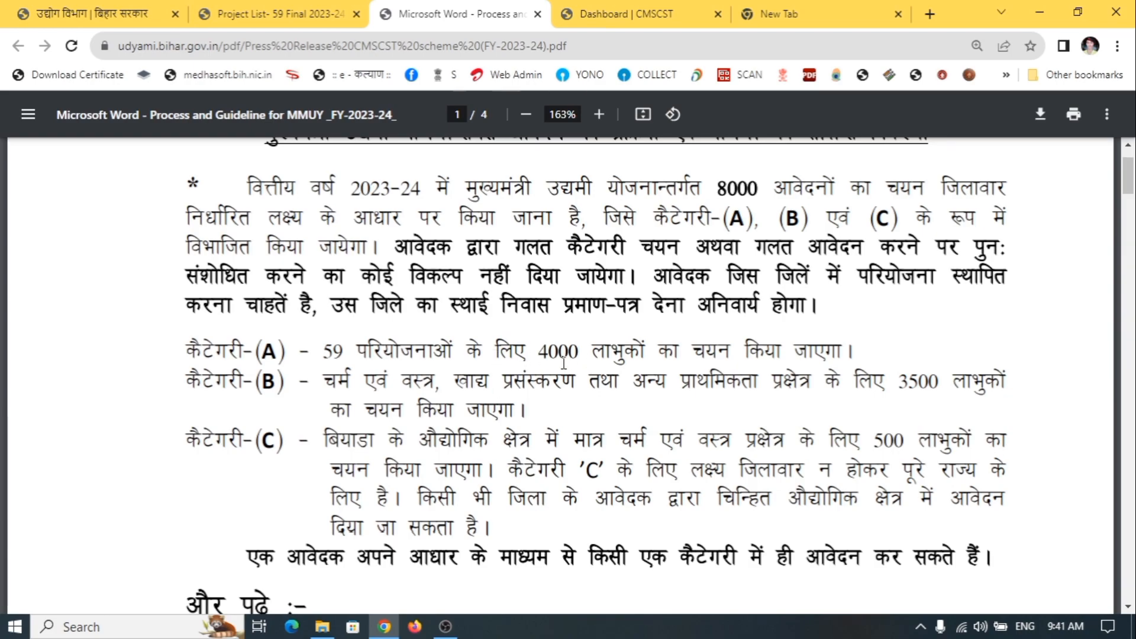
# Read the Category A sector list, highlighting item 22, the cyber cafe/IT business sector
pyautogui.scroll(-2, 358, 355)
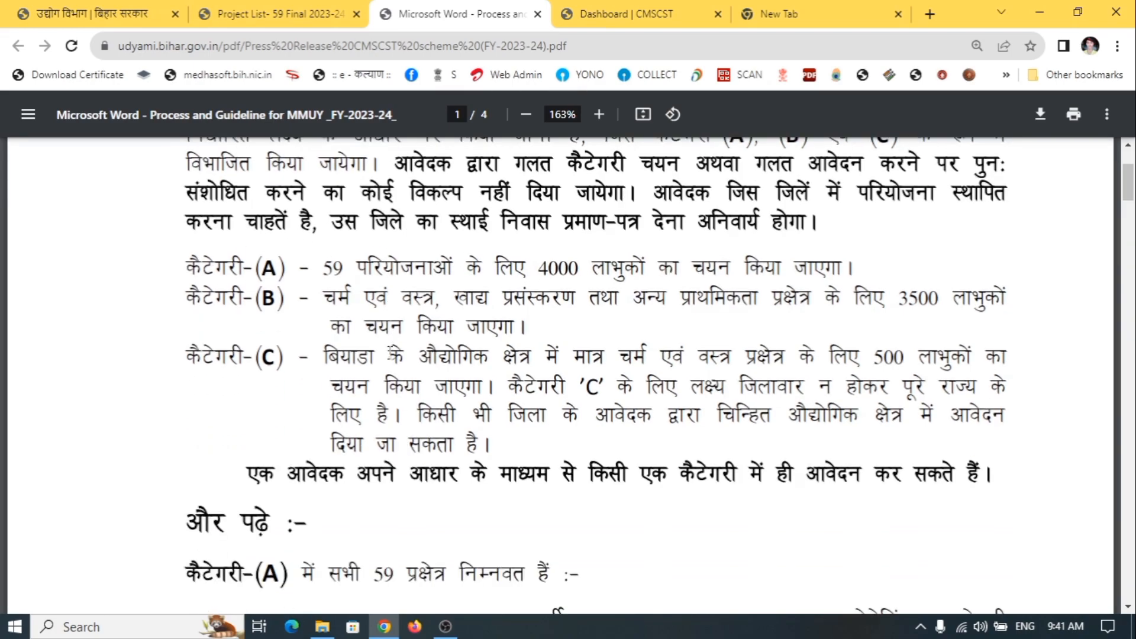
pyautogui.scroll(-4, 397, 351)
pyautogui.scroll(-1, 397, 351)
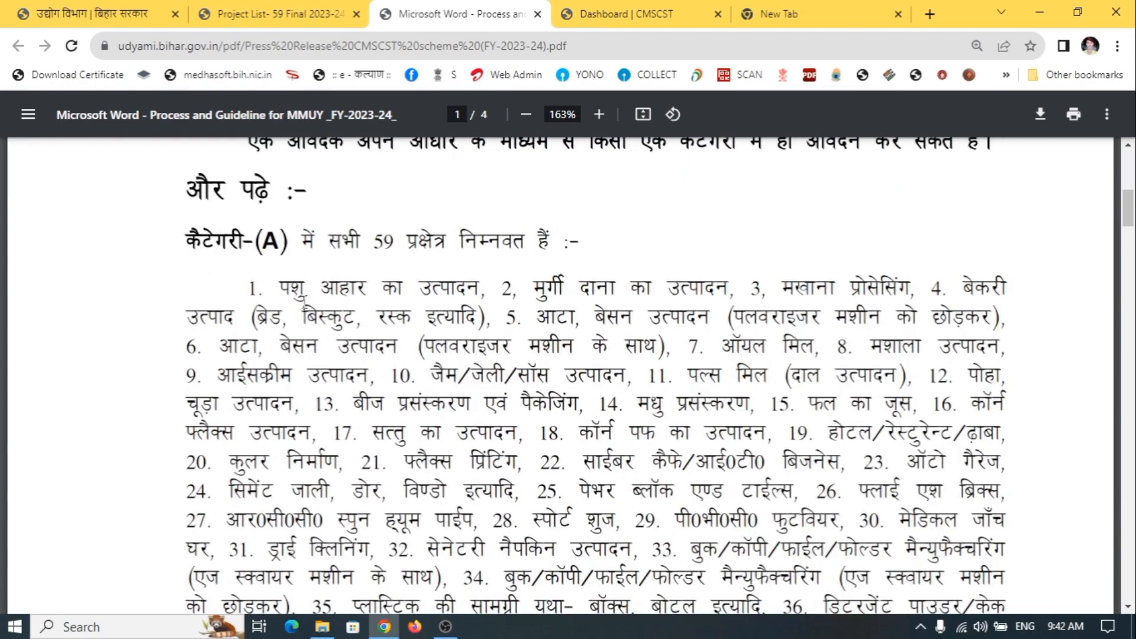
pyautogui.scroll(-2, 297, 307)
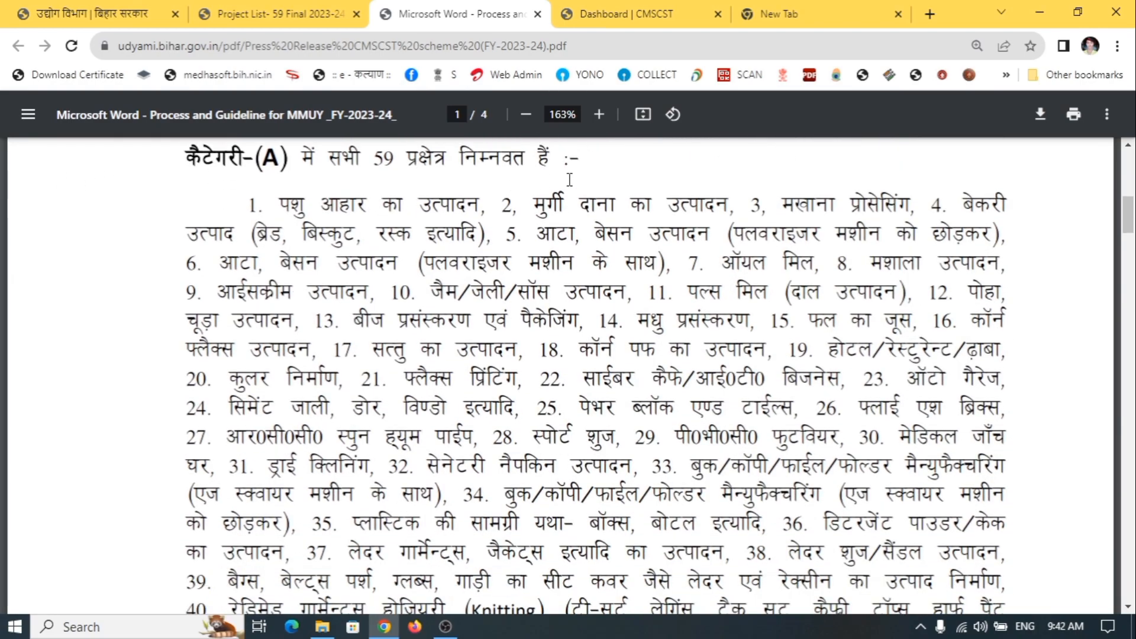
pyautogui.scroll(-2, 303, 203)
pyautogui.scroll(2, 336, 231)
pyautogui.moveTo(279, 211); pyautogui.dragTo(483, 214)
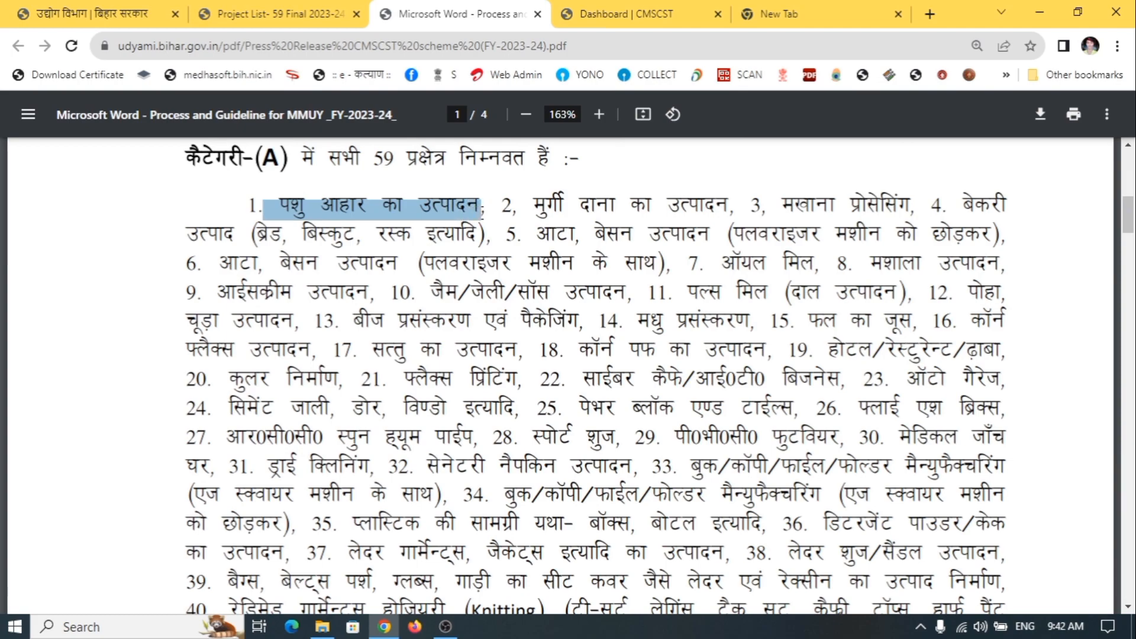
pyautogui.click(485, 220)
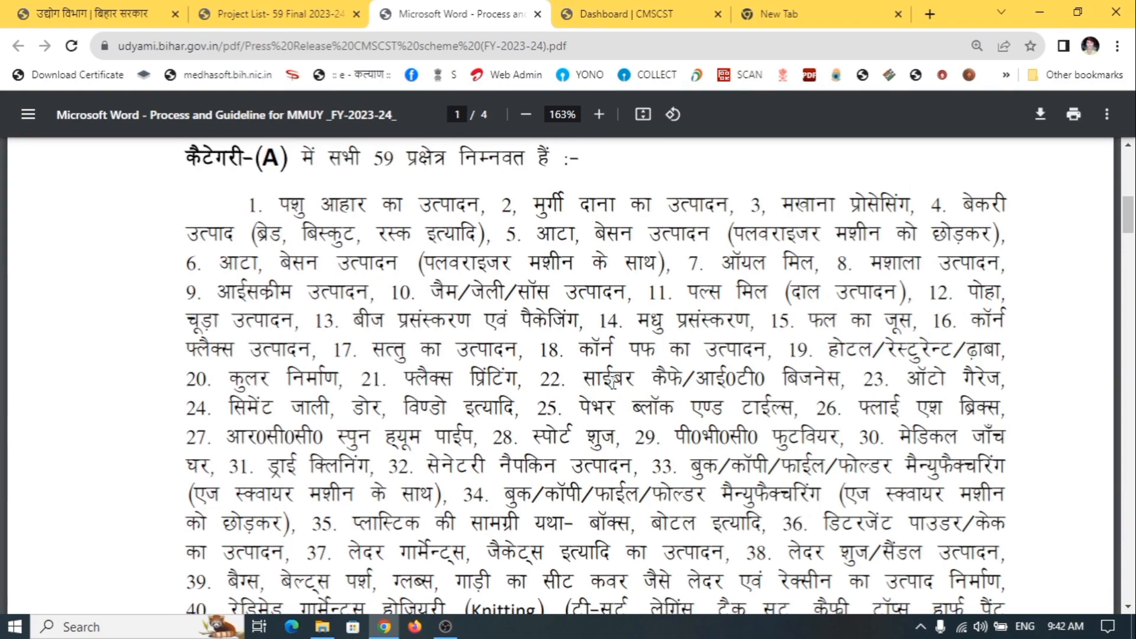
pyautogui.moveTo(582, 374); pyautogui.dragTo(843, 379)
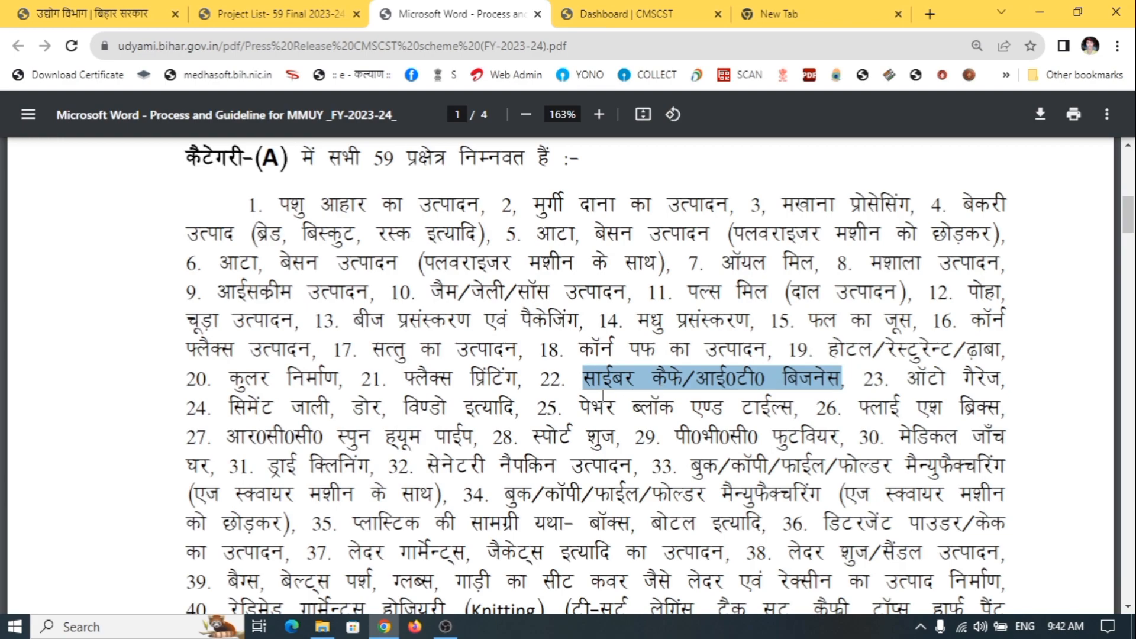
pyautogui.moveTo(541, 386); pyautogui.dragTo(555, 391)
pyautogui.click(635, 391)
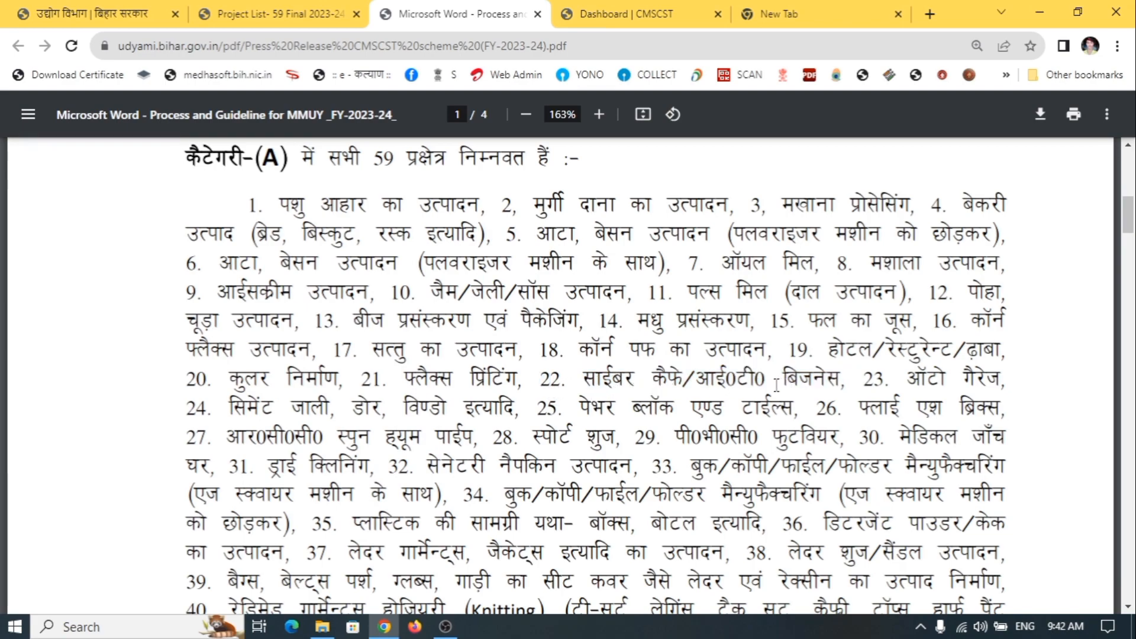
# Skim the Category B and C sector lists, then go back to the Dashboard | CMSCST tab
pyautogui.scroll(-12, 302, 414)
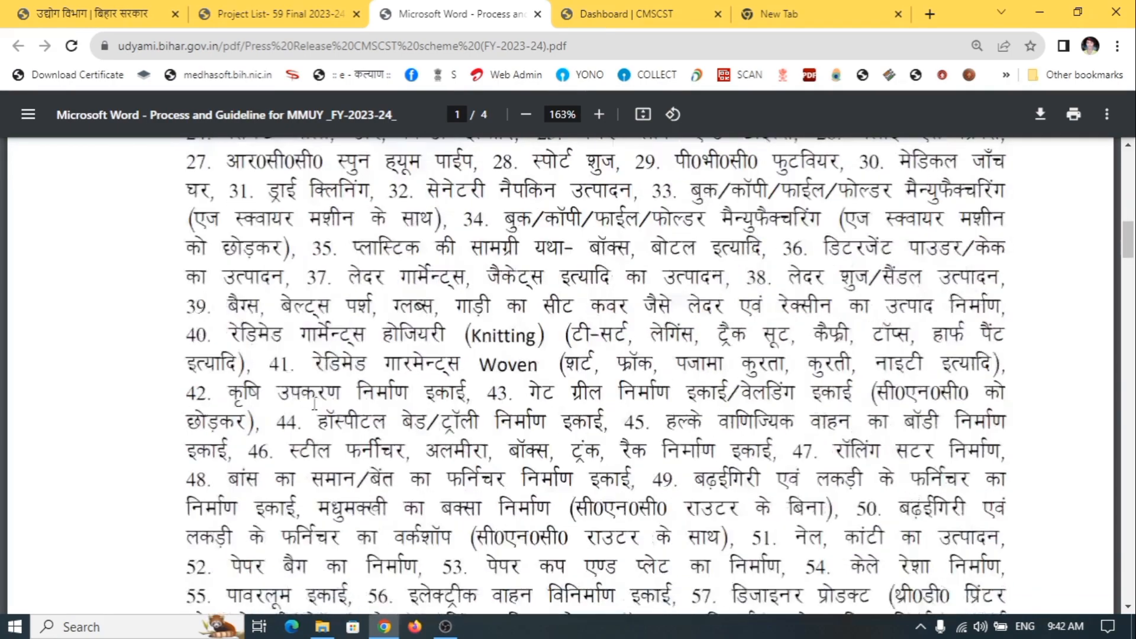
pyautogui.scroll(-4, 324, 405)
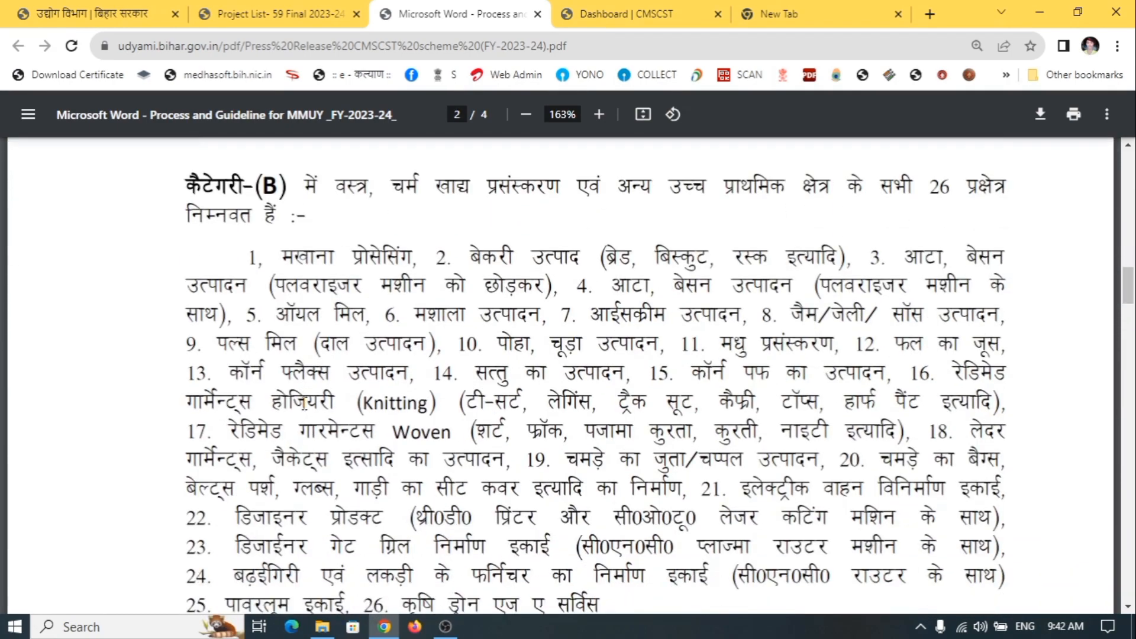
pyautogui.moveTo(294, 312); pyautogui.dragTo(642, 429)
pyautogui.moveTo(708, 477); pyautogui.dragTo(699, 473)
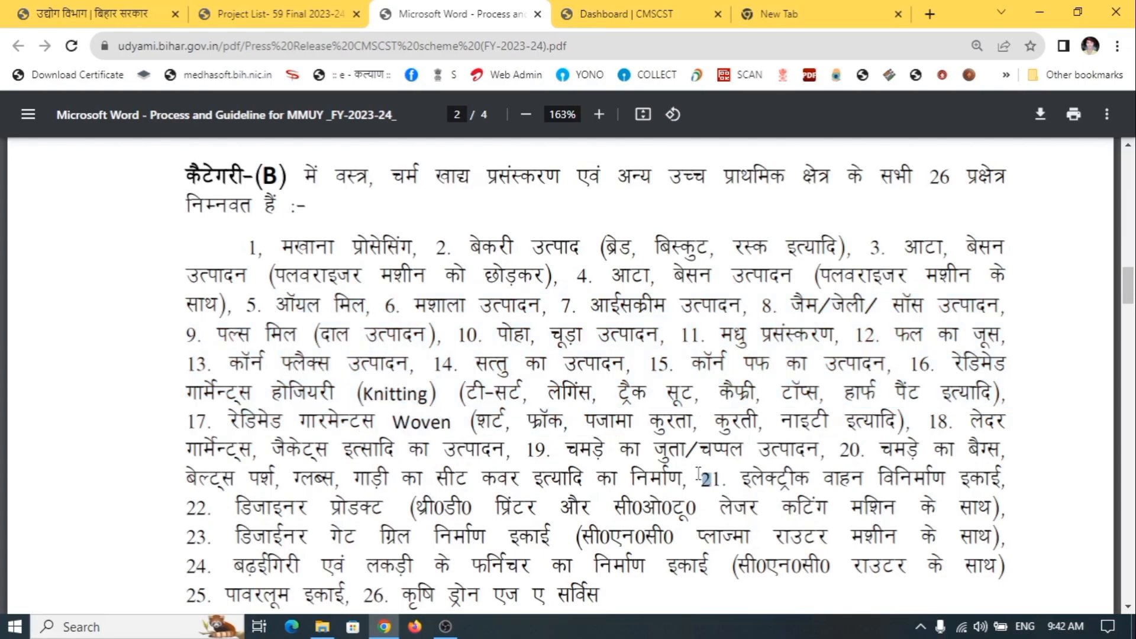
pyautogui.scroll(-1, 651, 442)
pyautogui.click(606, 438)
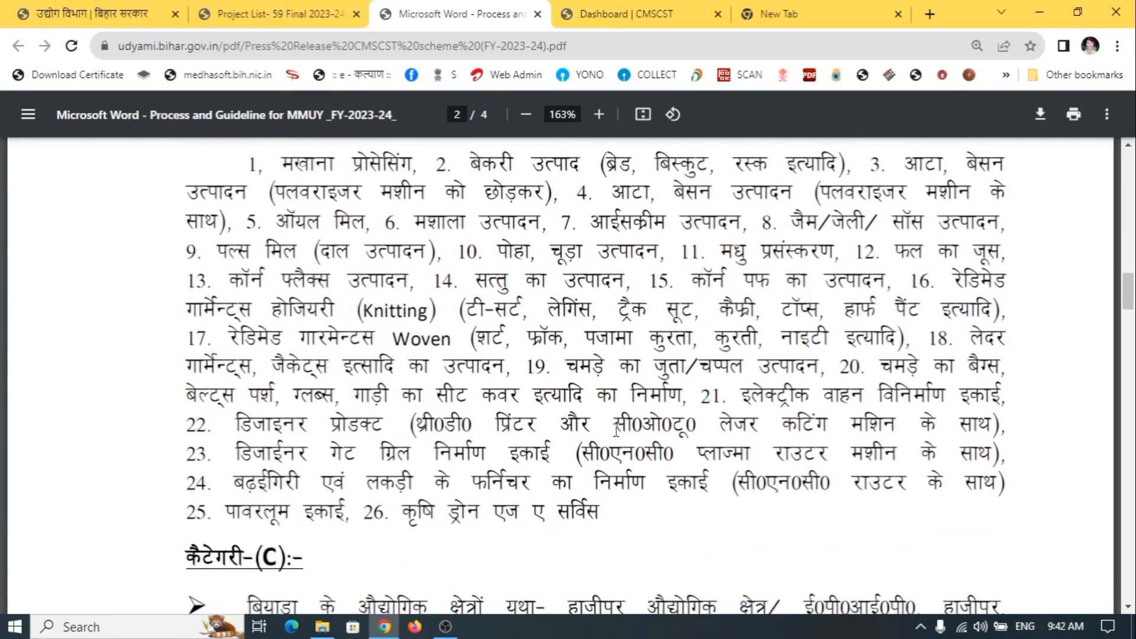
pyautogui.scroll(-4, 620, 407)
pyautogui.scroll(-1, 373, 452)
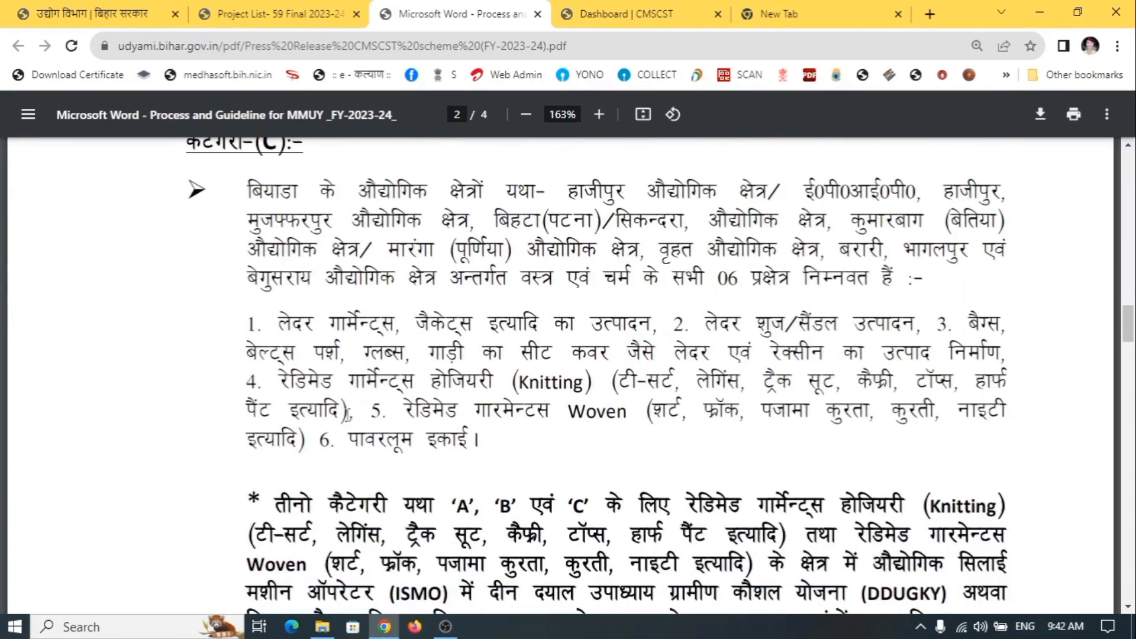
pyautogui.scroll(-1, 248, 443)
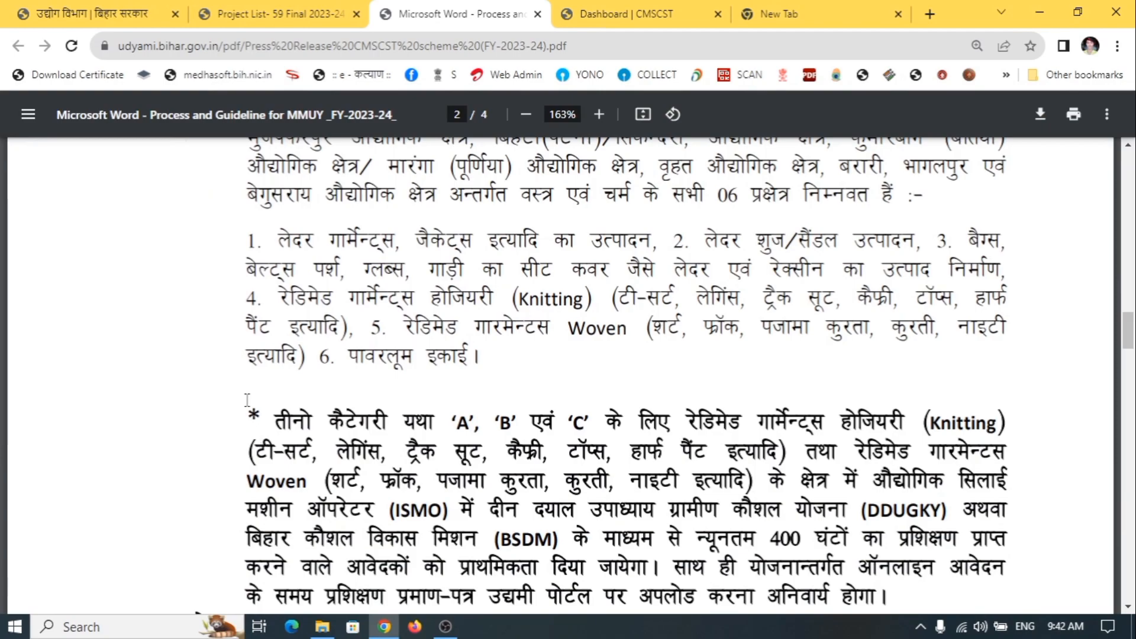
pyautogui.click(616, 14)
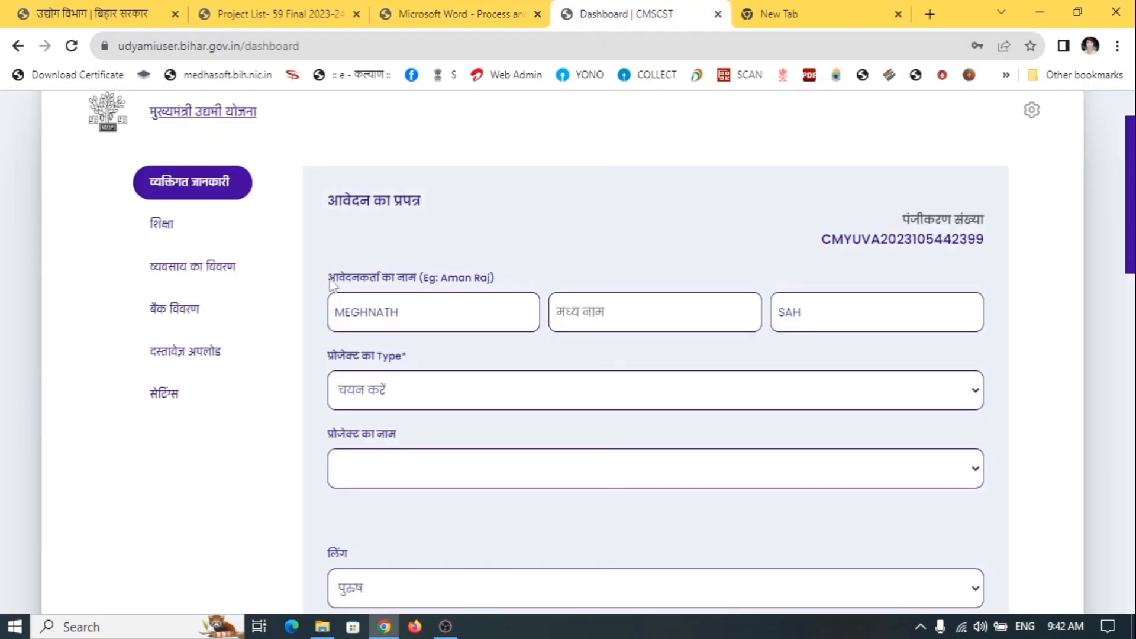
# Choose Category - A as project type and साईबर कैफे/आईoटीo बिजनेस as project name
pyautogui.click(404, 401)
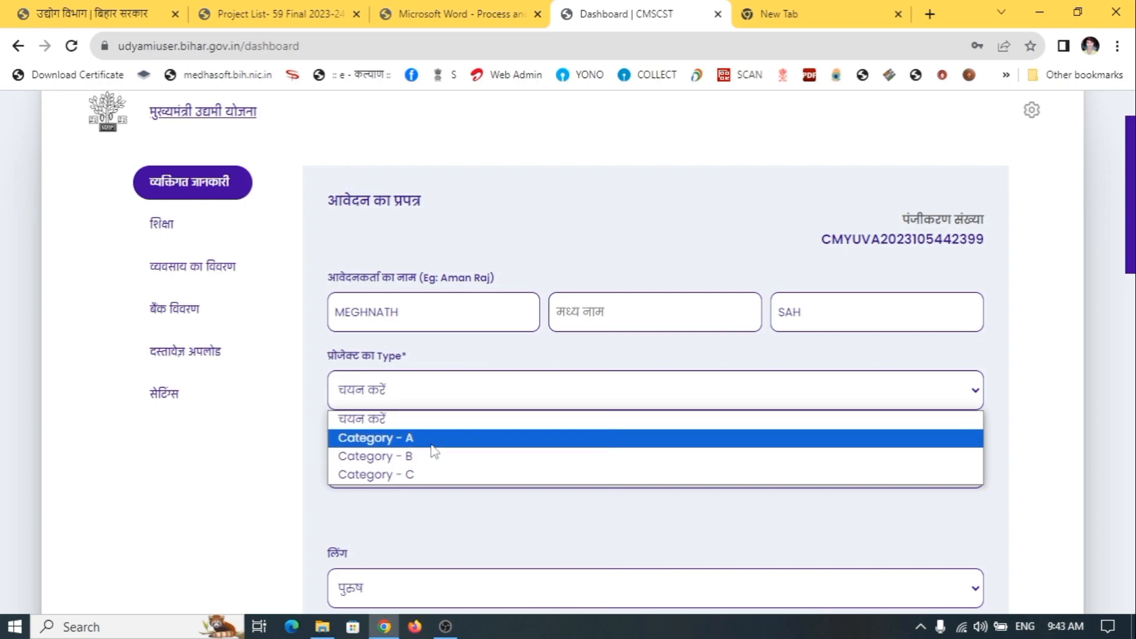
pyautogui.click(385, 439)
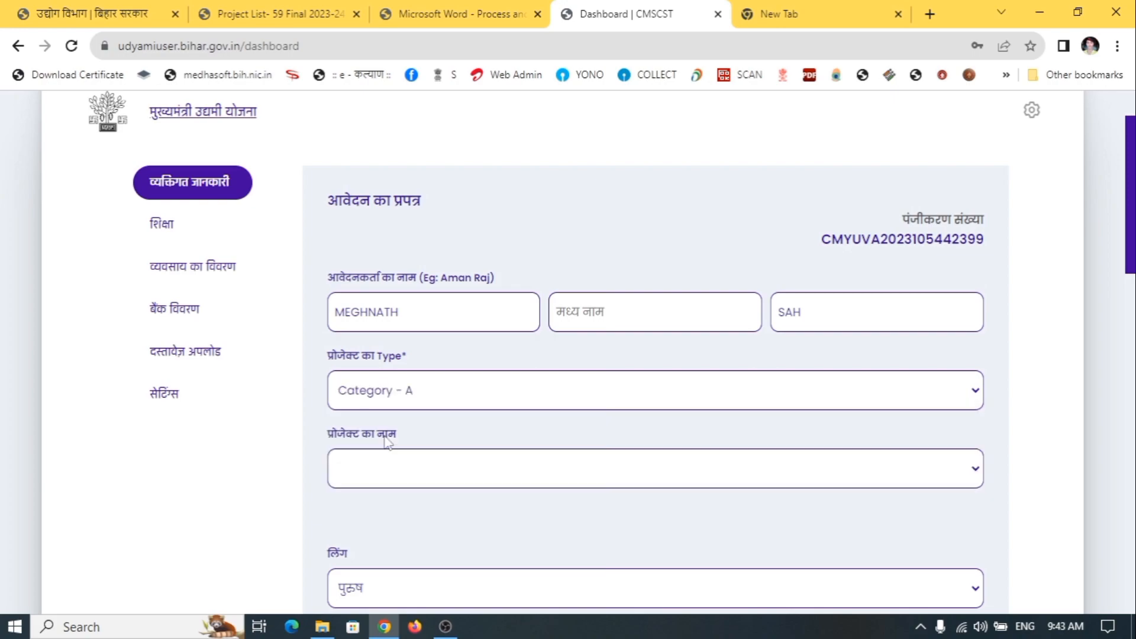
pyautogui.scroll(-3, 389, 436)
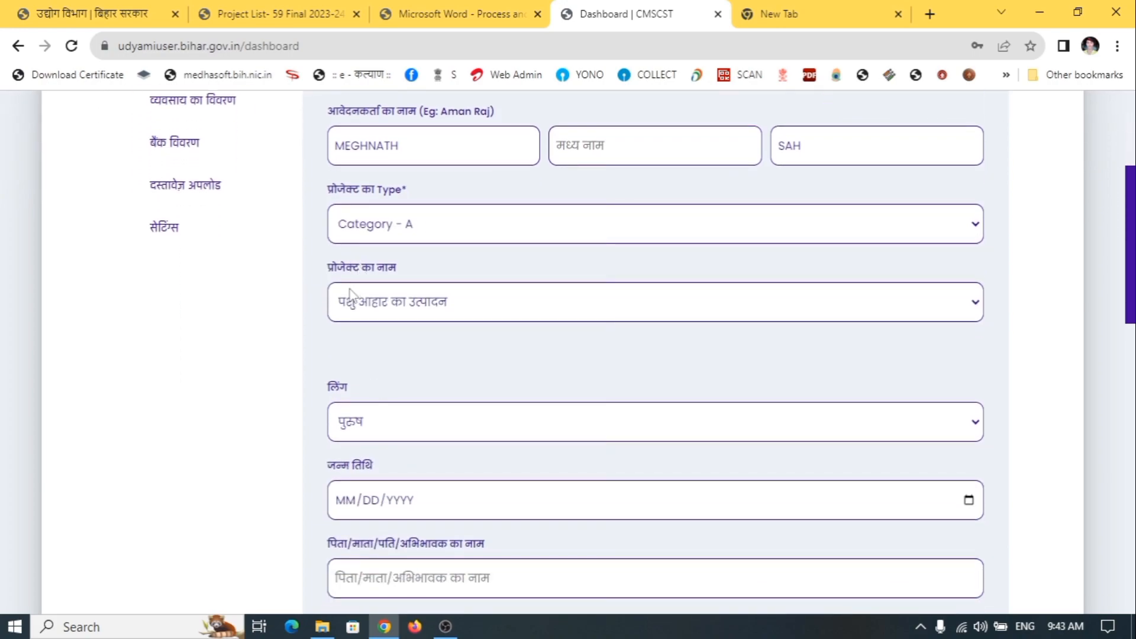
pyautogui.click(386, 308)
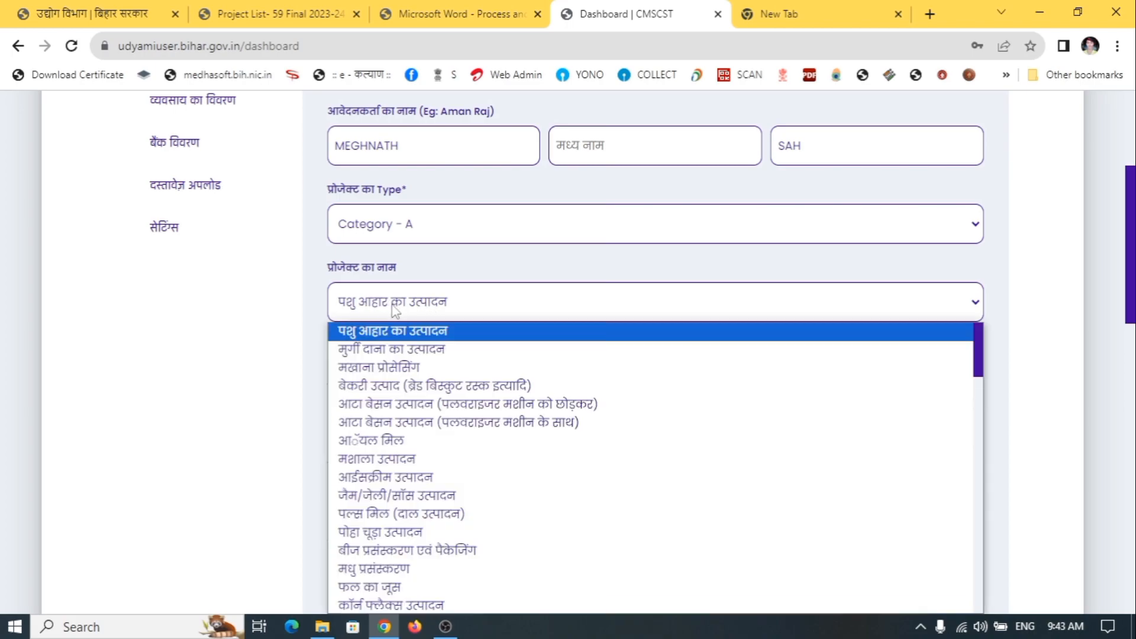
pyautogui.scroll(-3, 431, 417)
pyautogui.scroll(-1, 430, 418)
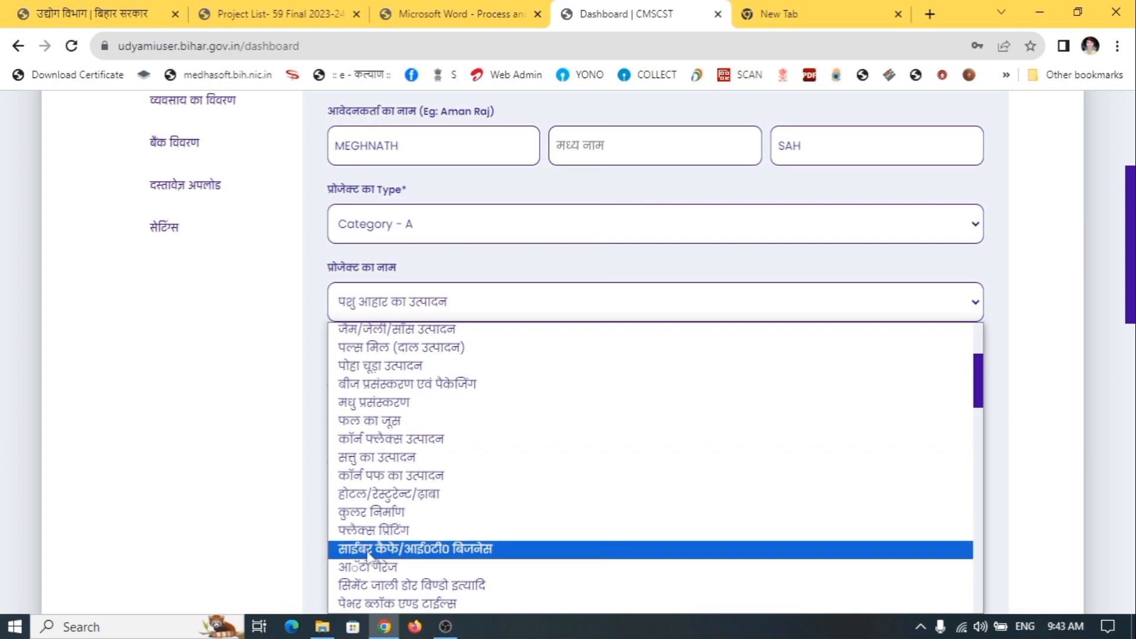
pyautogui.click(502, 555)
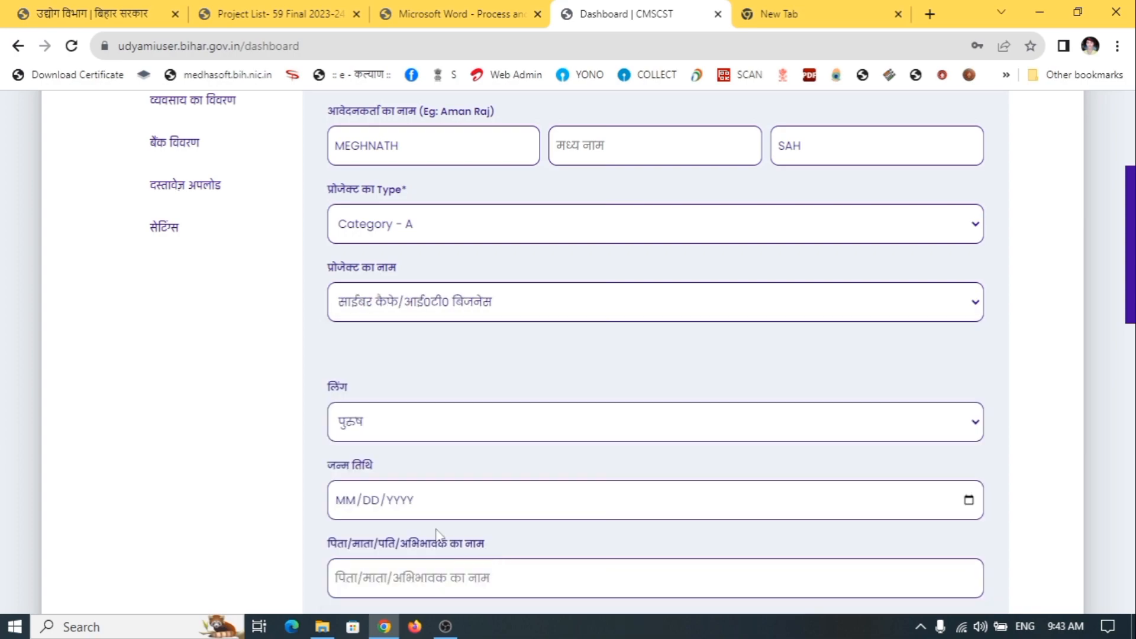
pyautogui.scroll(-1, 3, 358)
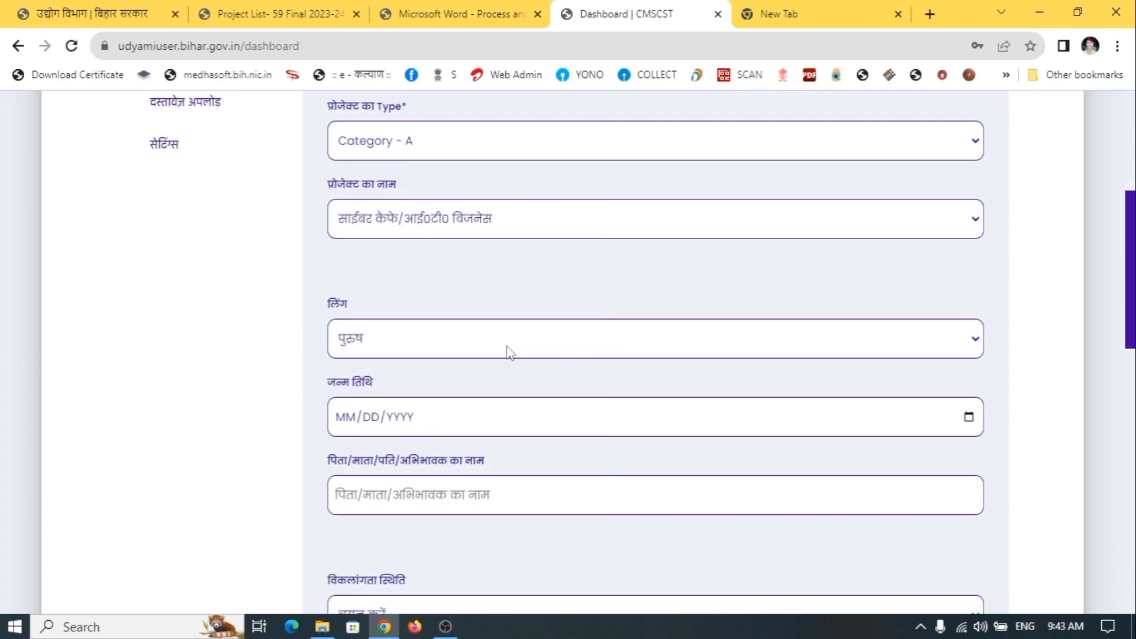
pyautogui.scroll(-1, 512, 370)
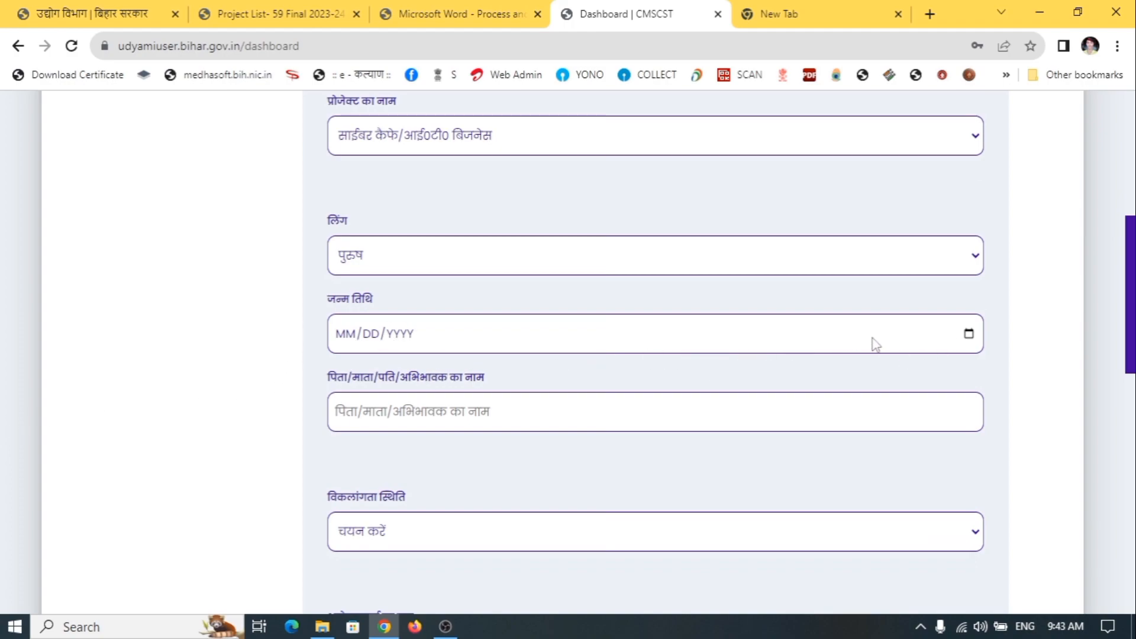
pyautogui.click(969, 334)
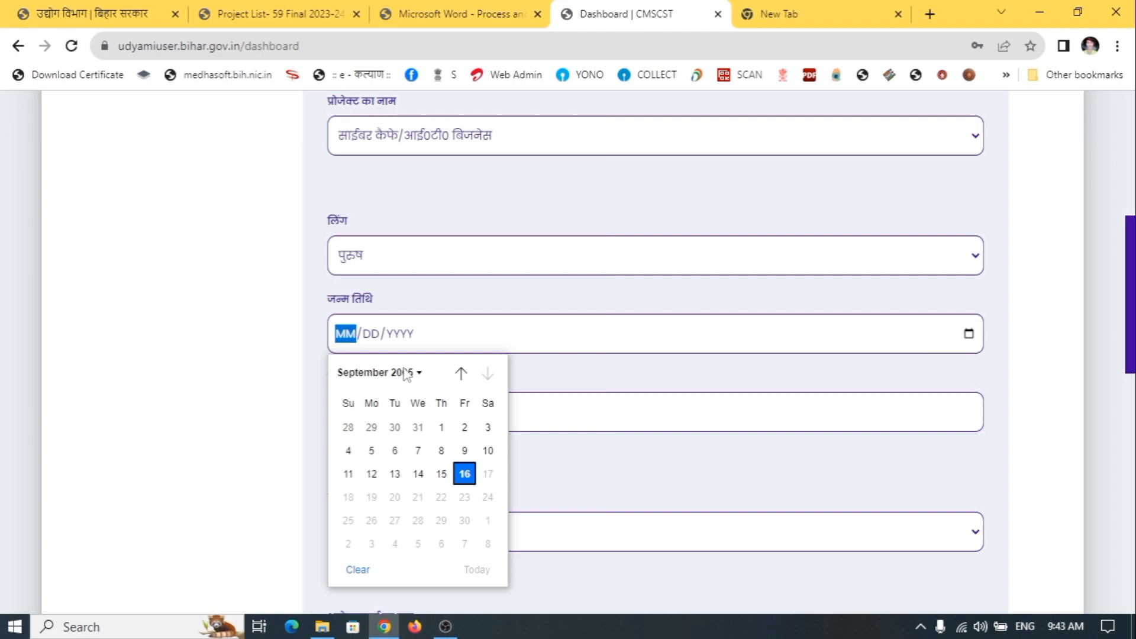
# Set the disability status (विकलांगता स्थिति) to No
pyautogui.click(601, 378)
pyautogui.scroll(-1, 599, 379)
pyautogui.scroll(-1, 599, 378)
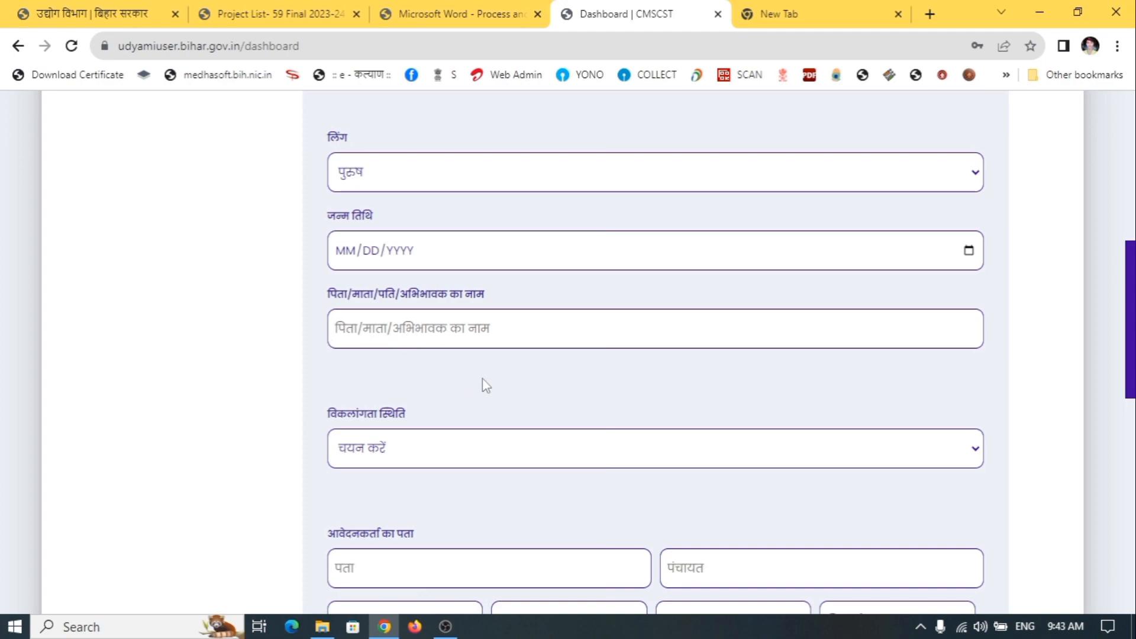
pyautogui.scroll(-4, 467, 380)
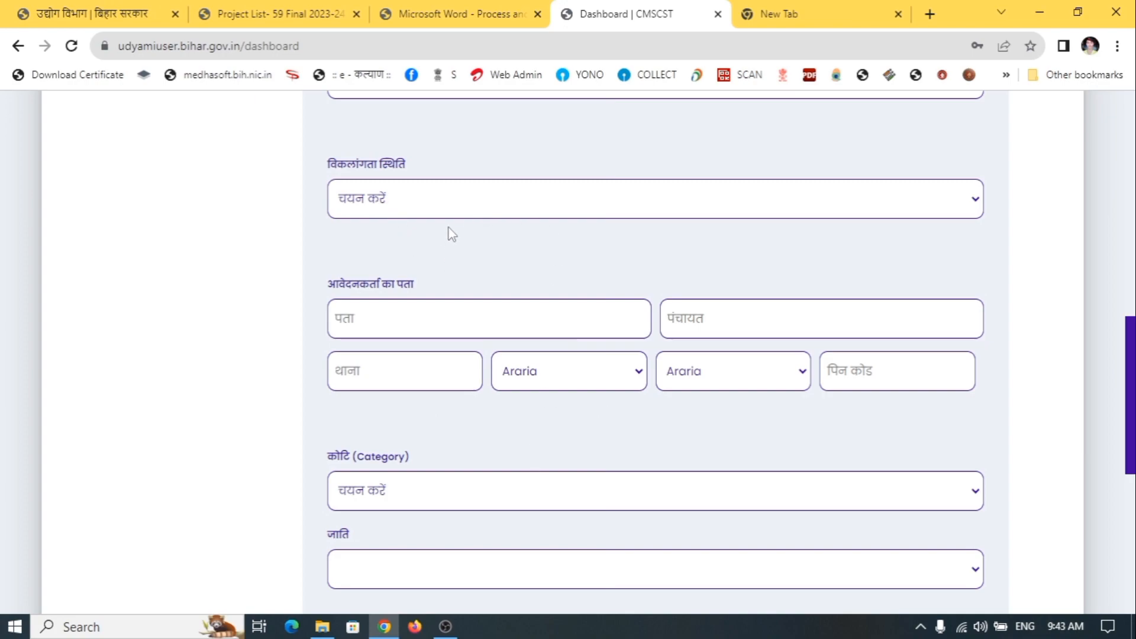
pyautogui.click(449, 201)
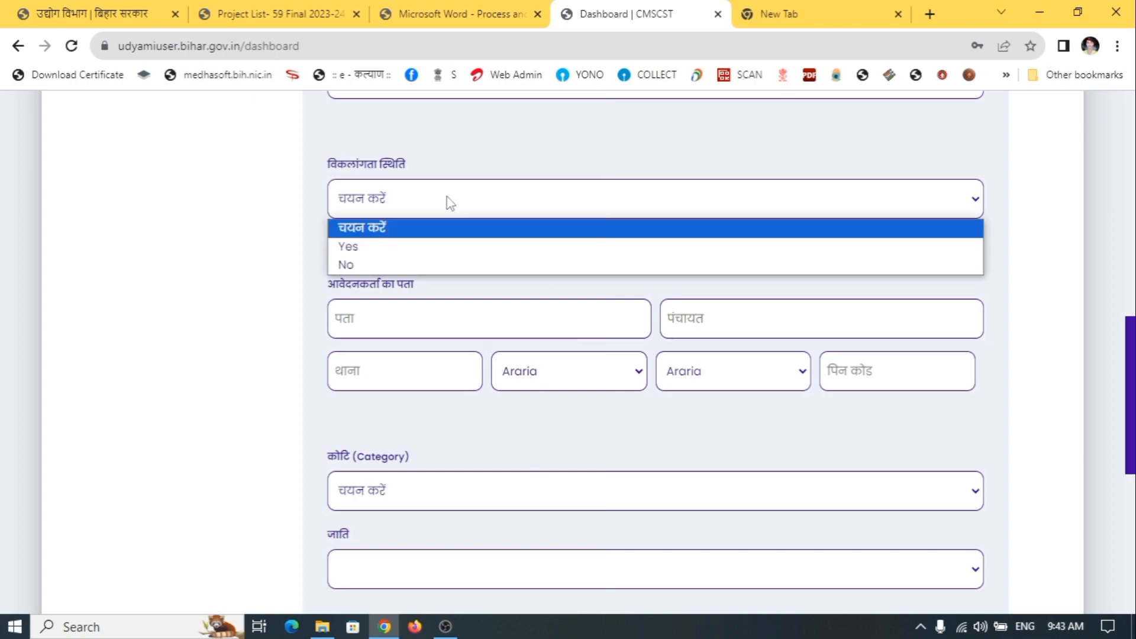
pyautogui.click(400, 271)
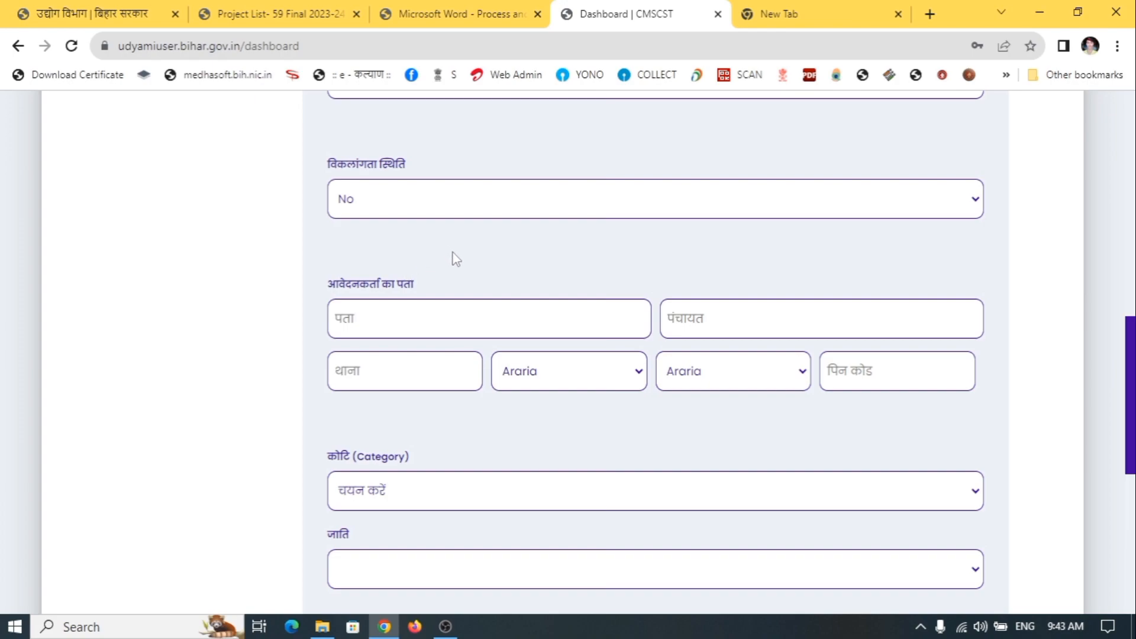
# Enter the applicant's village address in the पता field
pyautogui.scroll(-2, 480, 265)
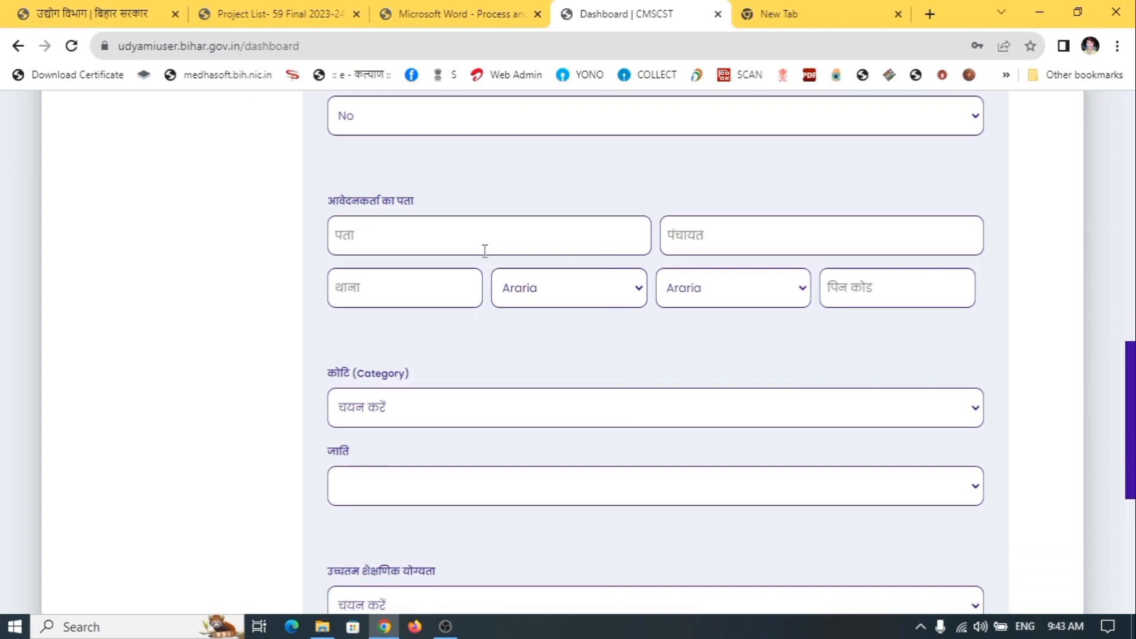
pyautogui.scroll(-1, 622, 208)
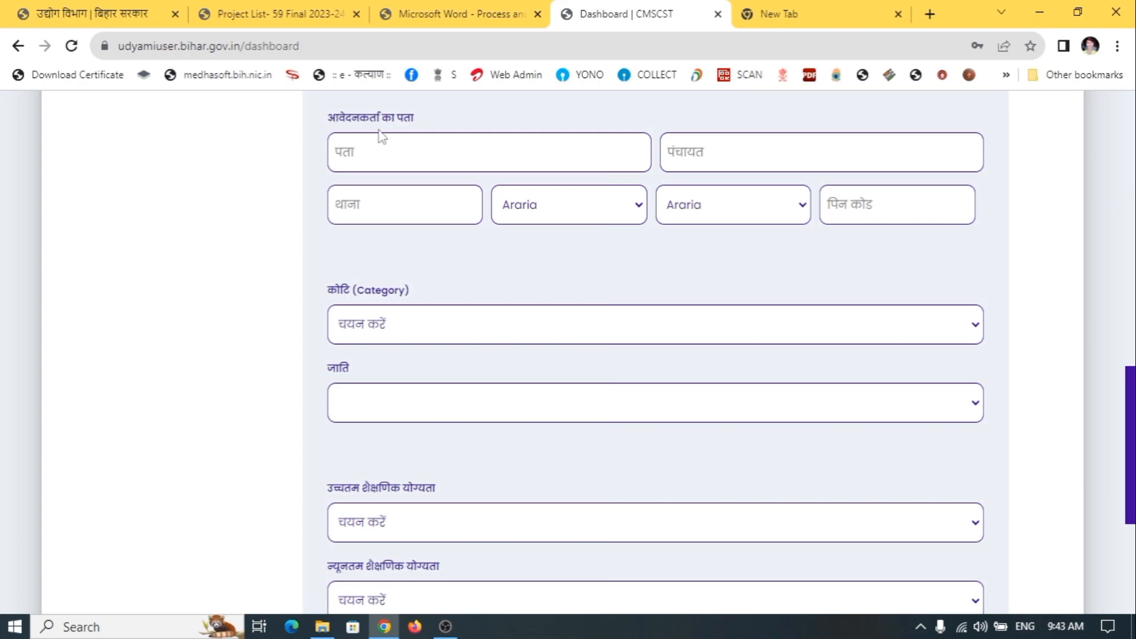
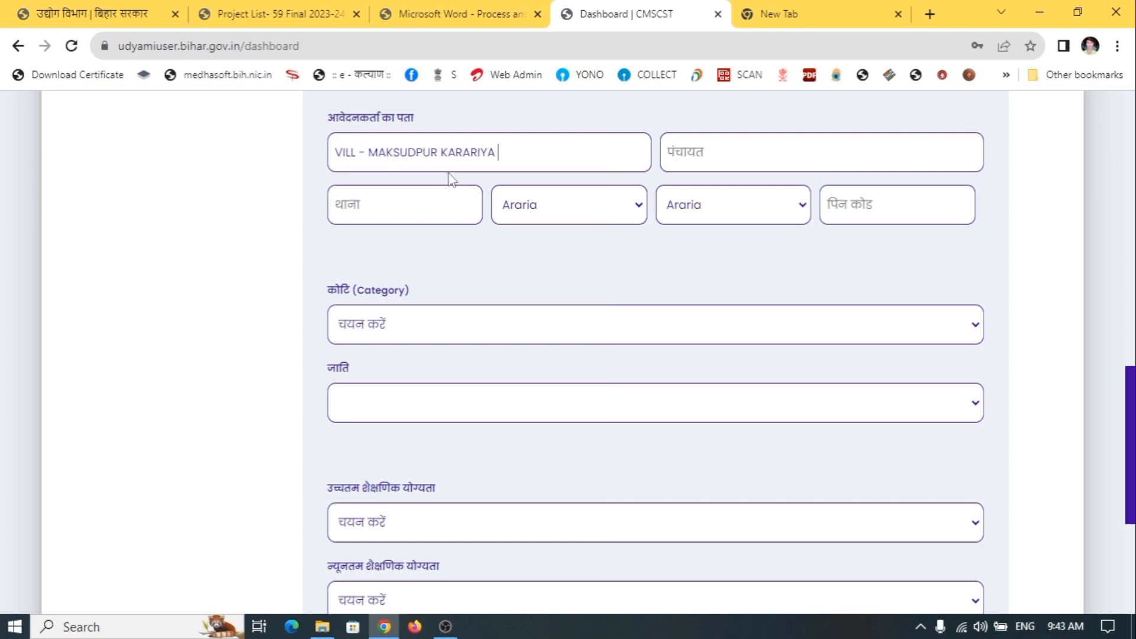
# Set the address district to Sheohar and the block to Dumri Katsari
pyautogui.click(724, 152)
pyautogui.click(559, 213)
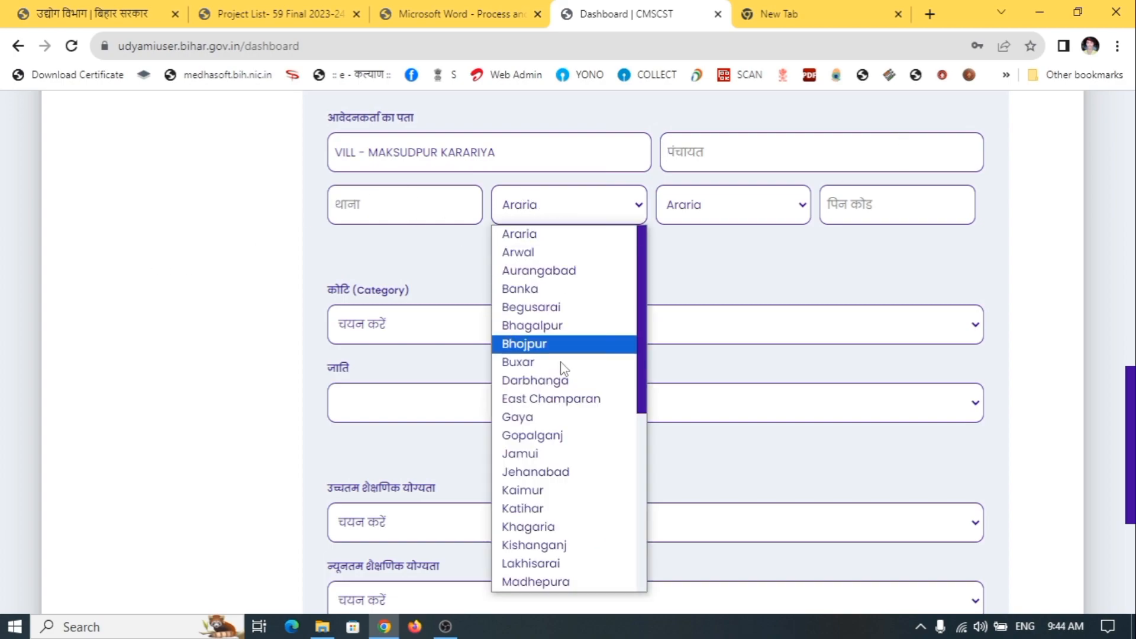
pyautogui.scroll(-5, 527, 514)
pyautogui.click(544, 484)
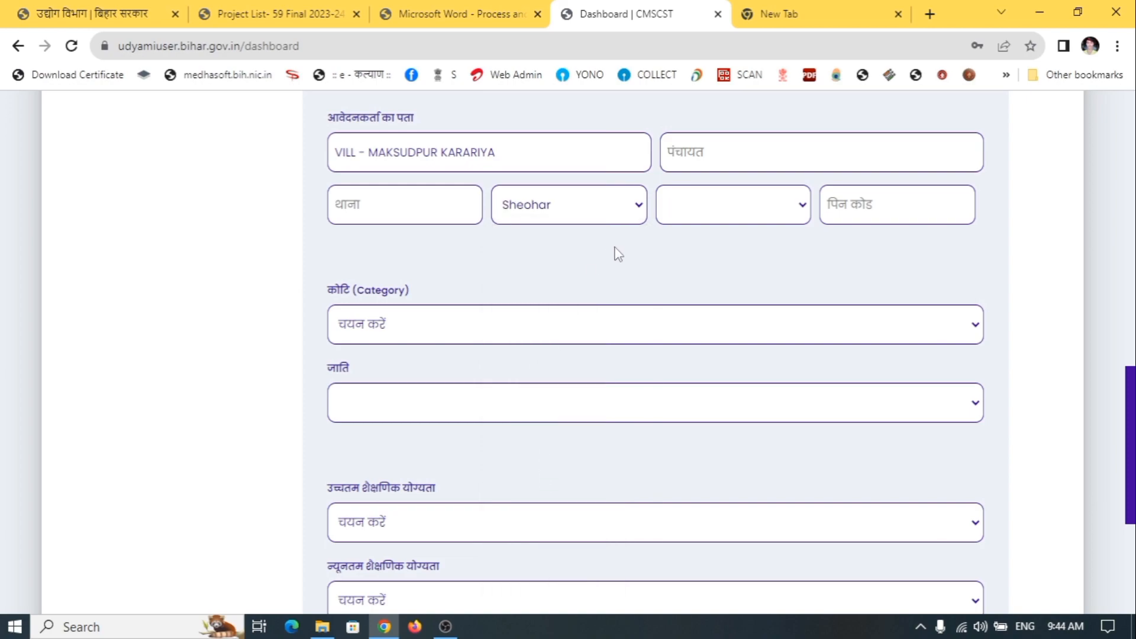
pyautogui.click(709, 223)
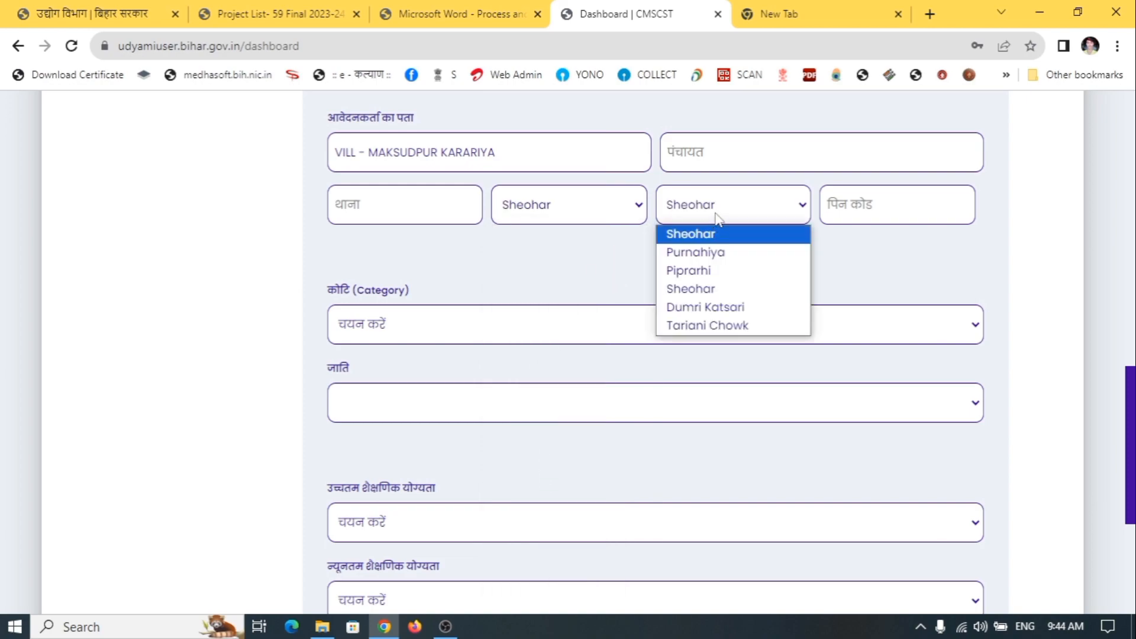
pyautogui.click(715, 288)
pyautogui.click(725, 216)
pyautogui.click(718, 320)
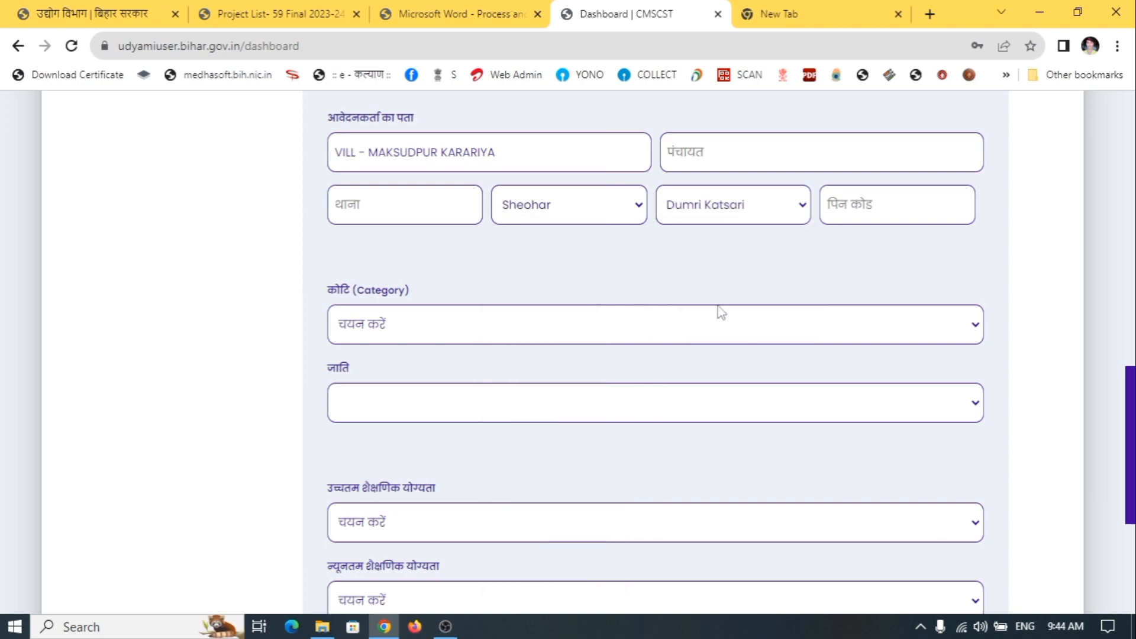
# Enter the applicant's PIN code in the पिन कोड field
pyautogui.click(850, 217)
pyautogui.write('843329')
pyautogui.scroll(-1, 718, 300)
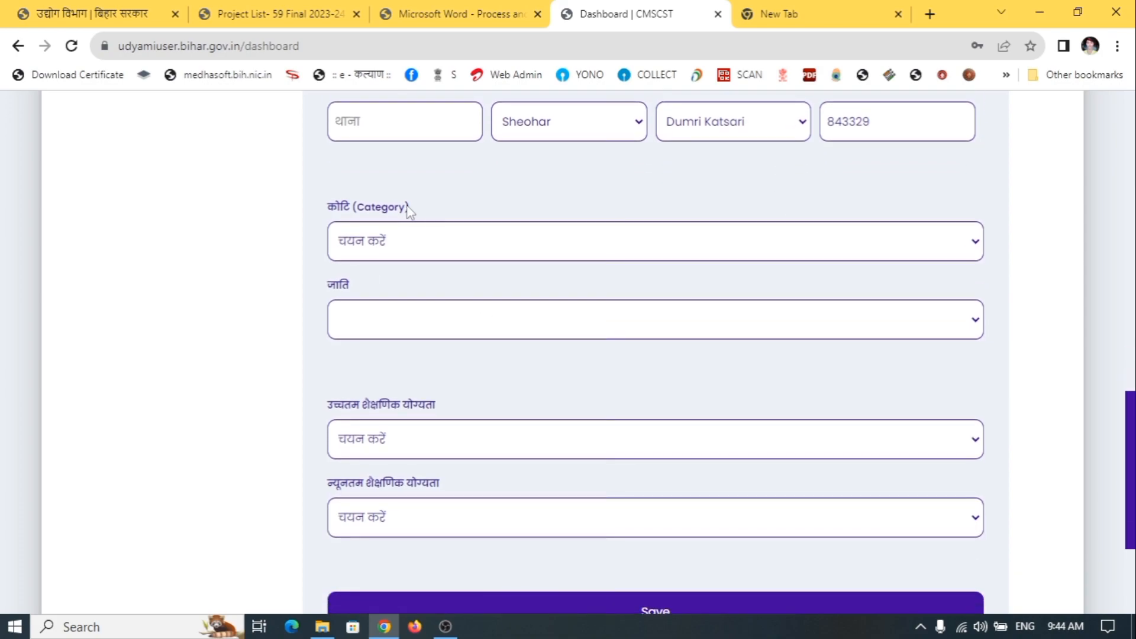
# Choose अन्य पिछड़ा वर्ग (OBC) as the कोटि and Other-OBC as the जाति
pyautogui.click(423, 246)
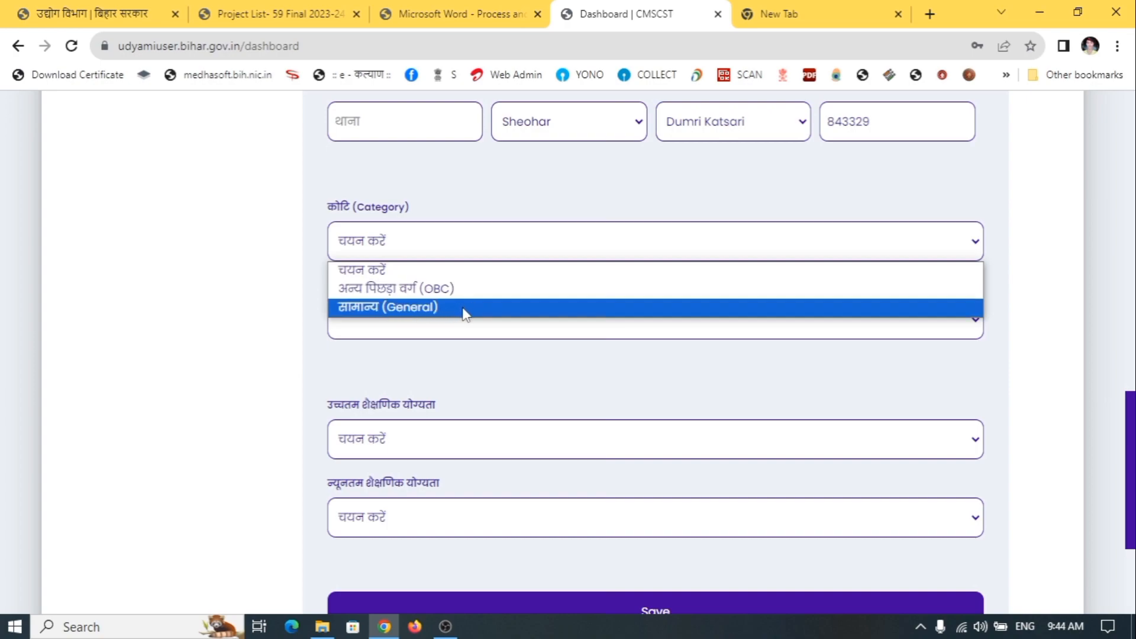
pyautogui.click(496, 298)
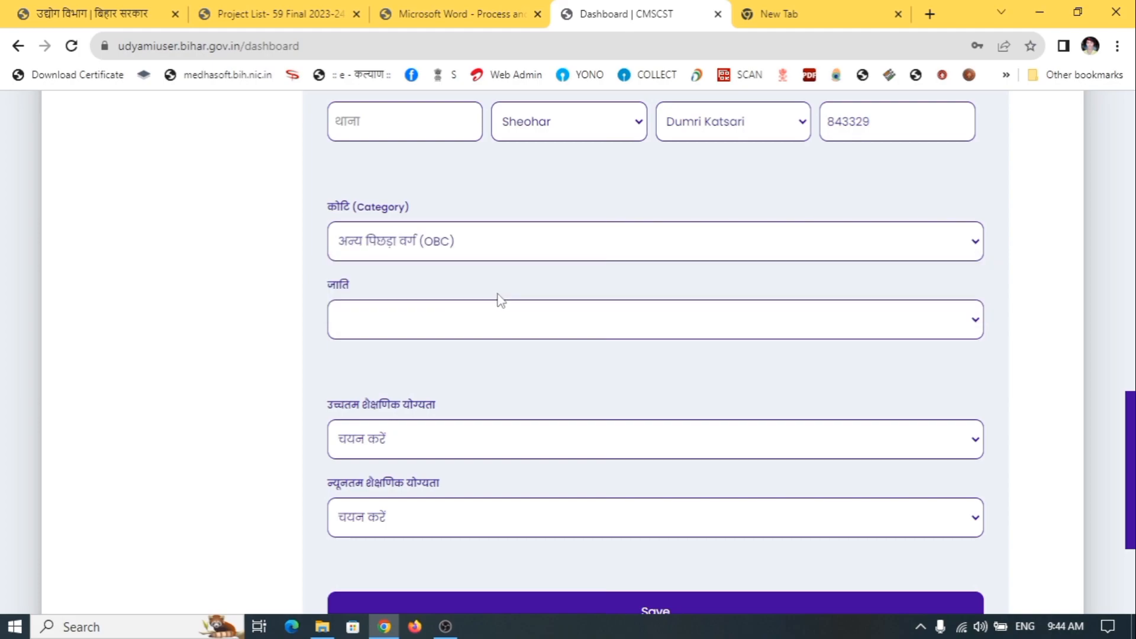
pyautogui.scroll(-2, 509, 297)
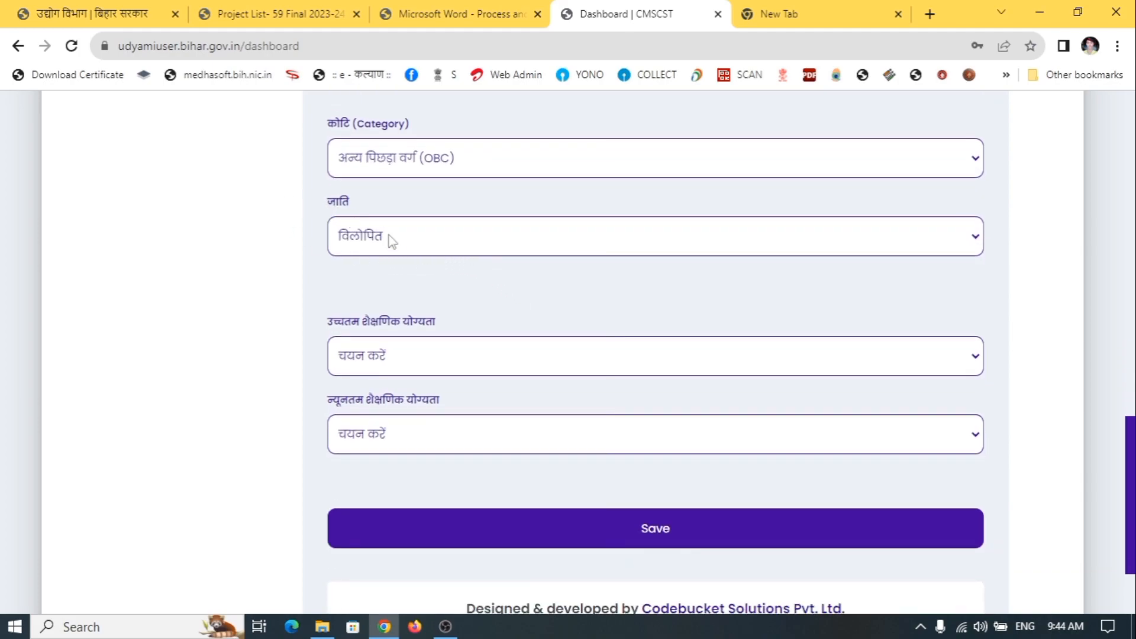
pyautogui.click(398, 244)
pyautogui.click(395, 239)
pyautogui.click(395, 239)
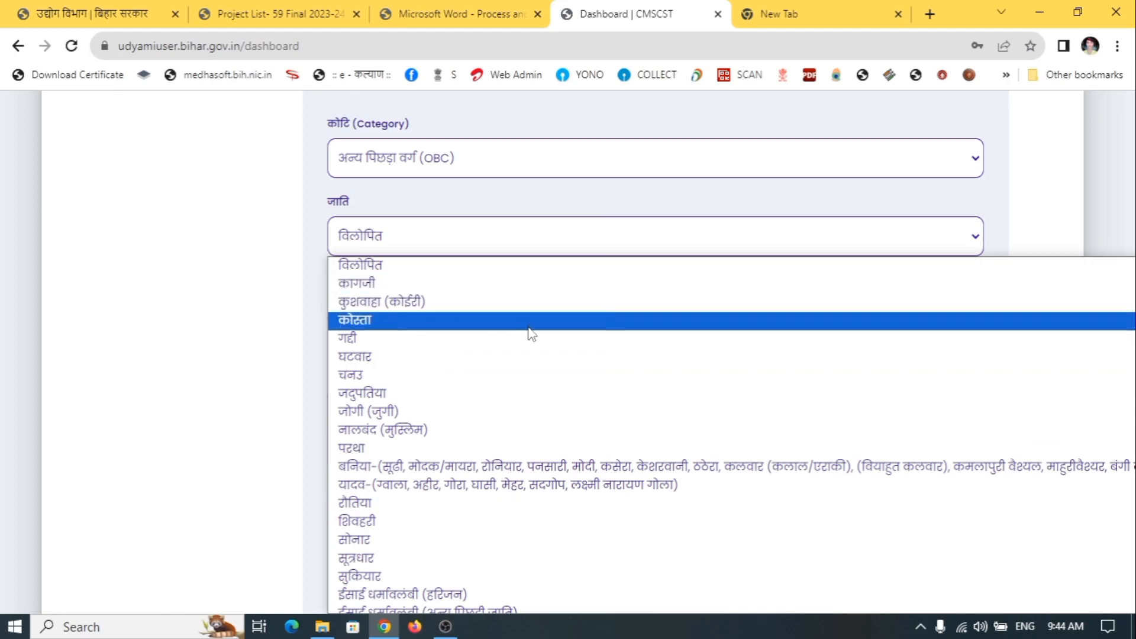
pyautogui.scroll(-4, 510, 402)
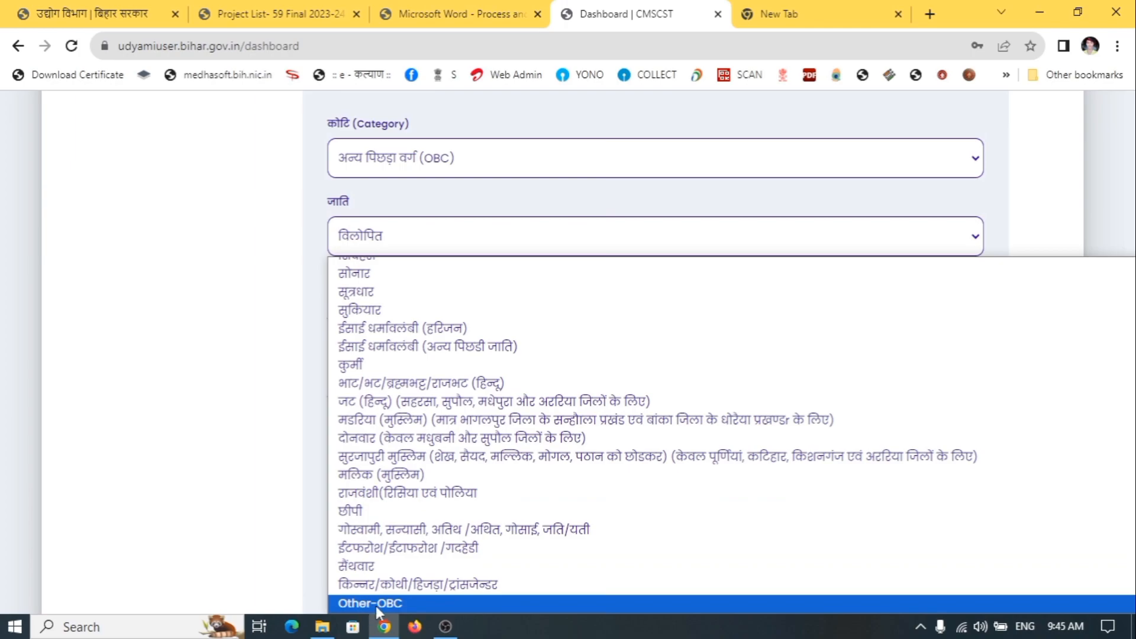
pyautogui.click(407, 602)
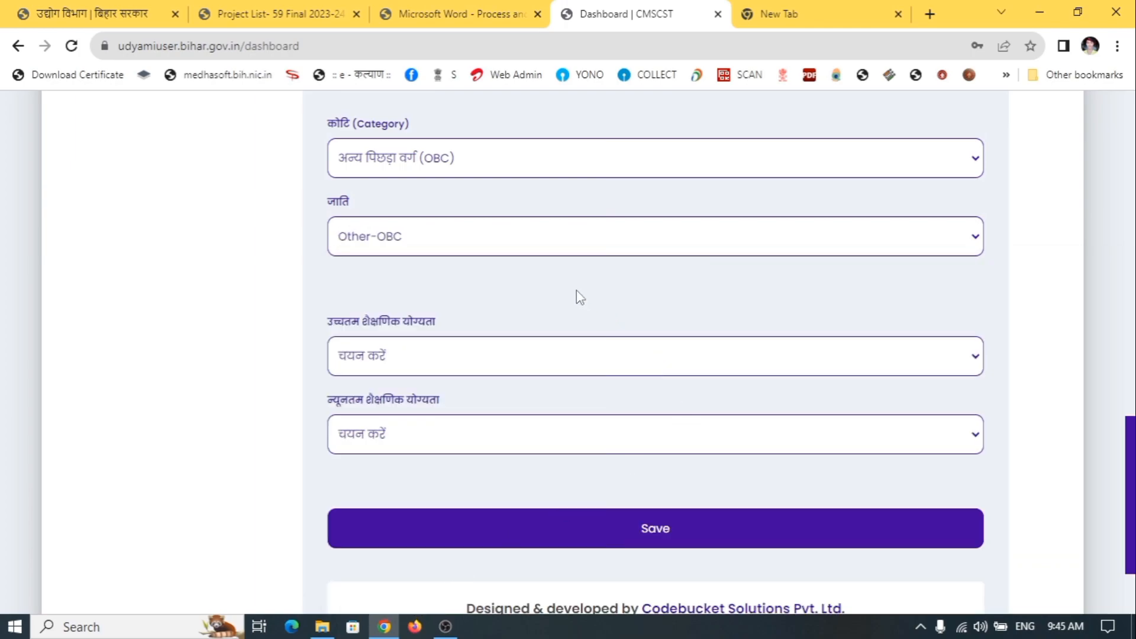
# Pick इंटरमीडिएट for both highest and minimum qualification and save to reach शैक्षणिक विवरण
pyautogui.scroll(-2, 574, 318)
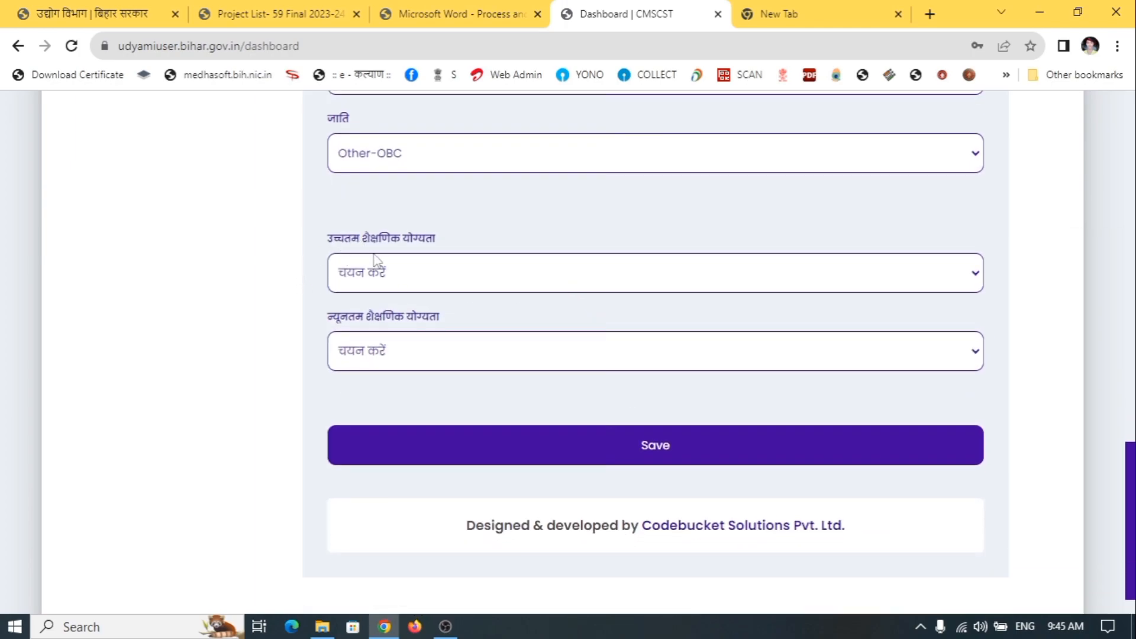
pyautogui.click(443, 278)
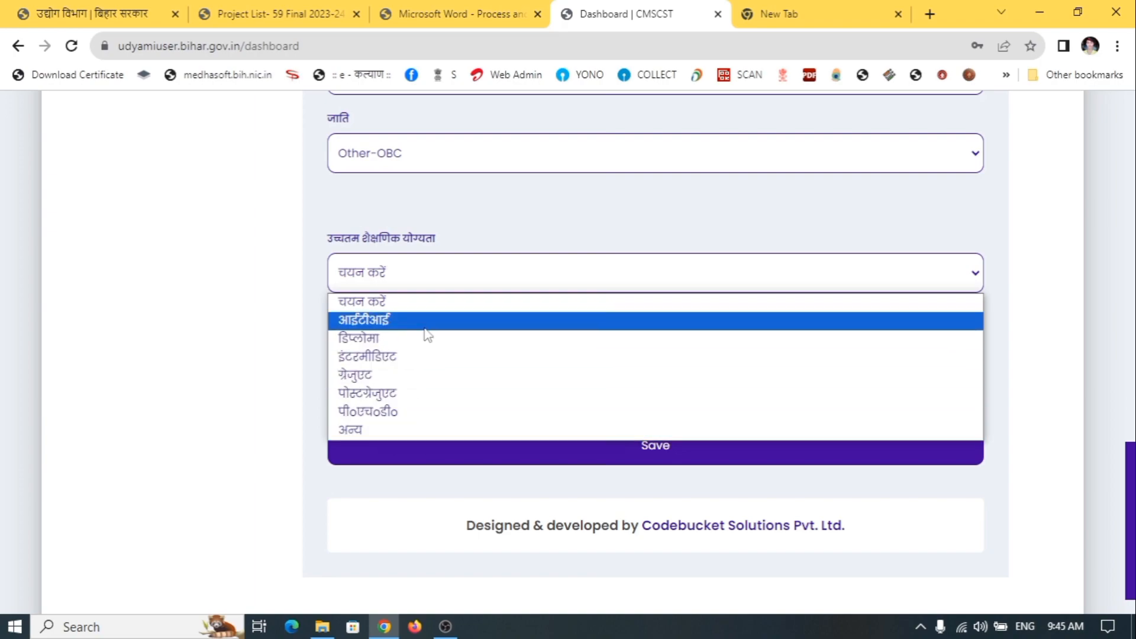
pyautogui.click(403, 363)
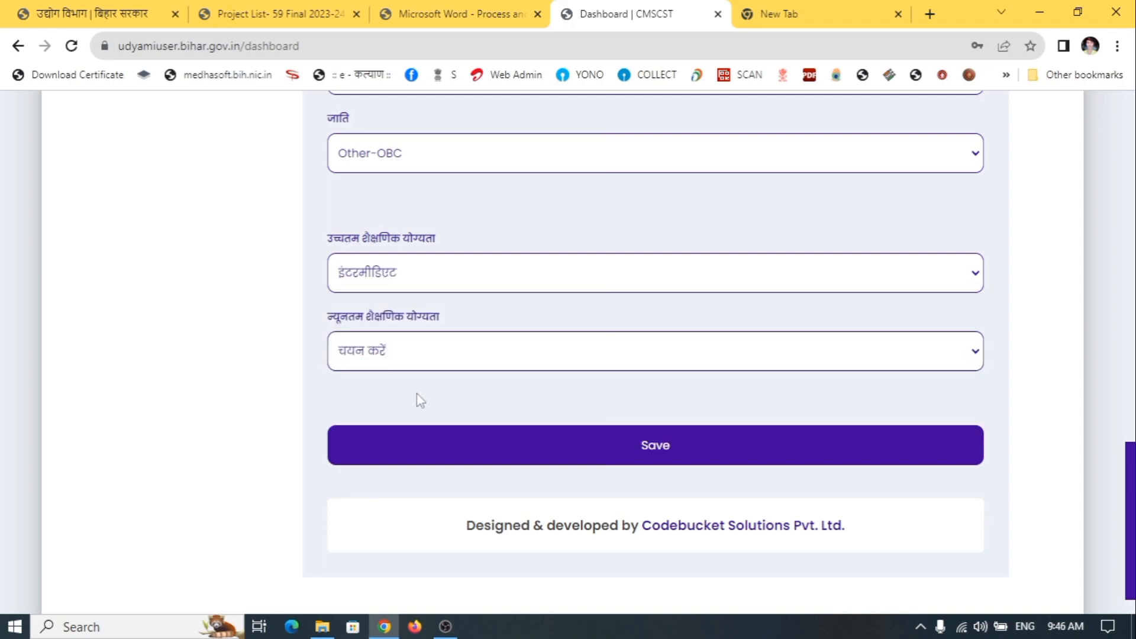
pyautogui.click(484, 355)
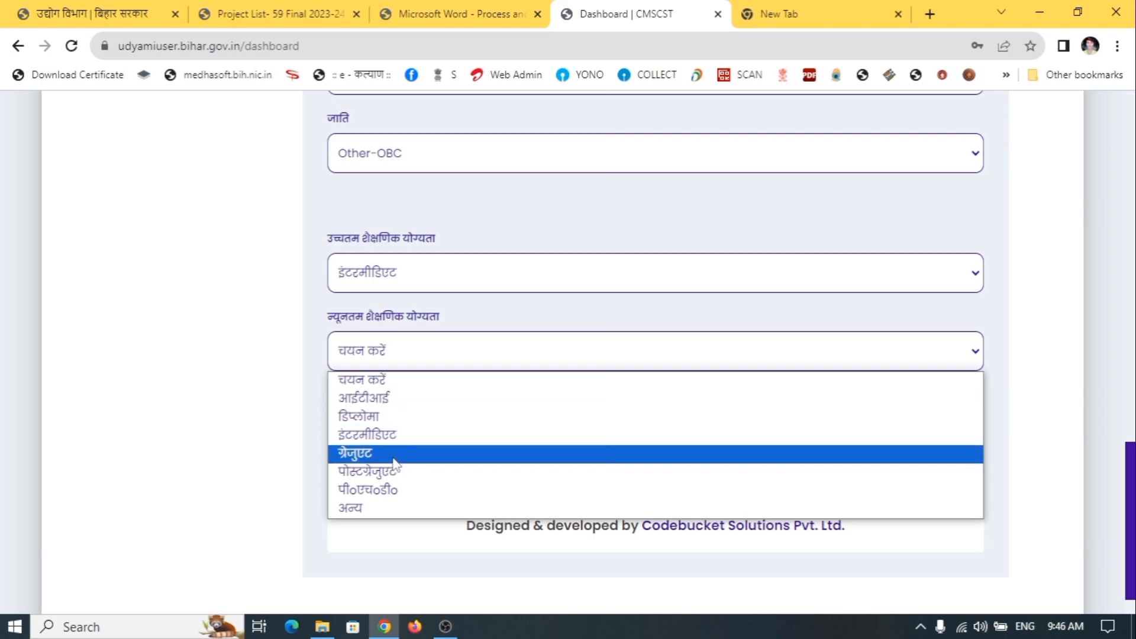
pyautogui.click(363, 438)
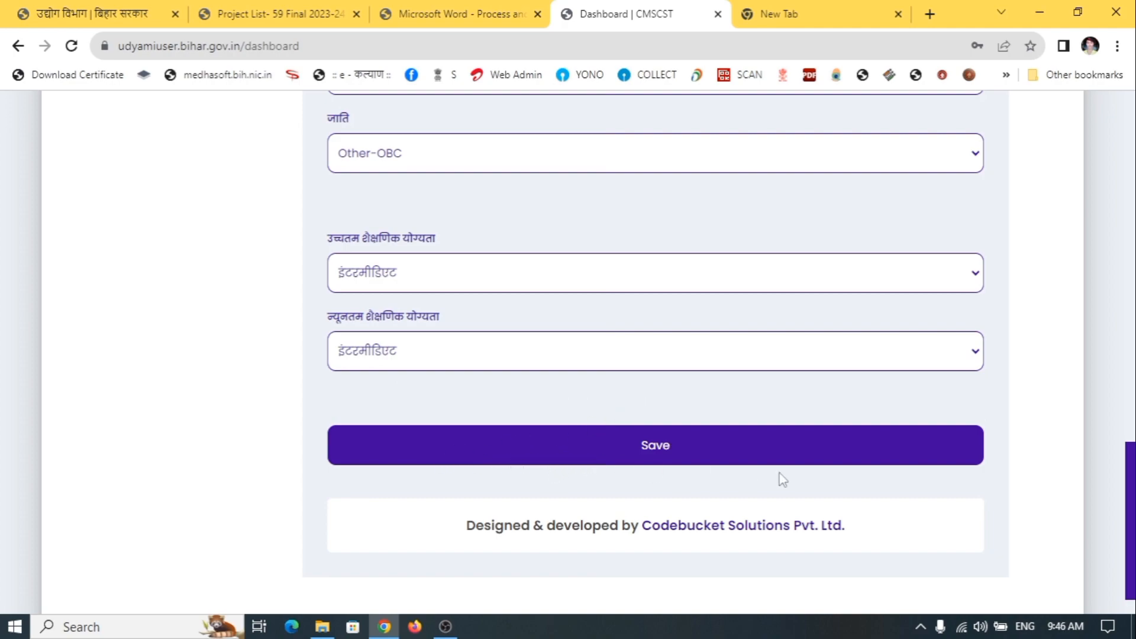
pyautogui.click(712, 454)
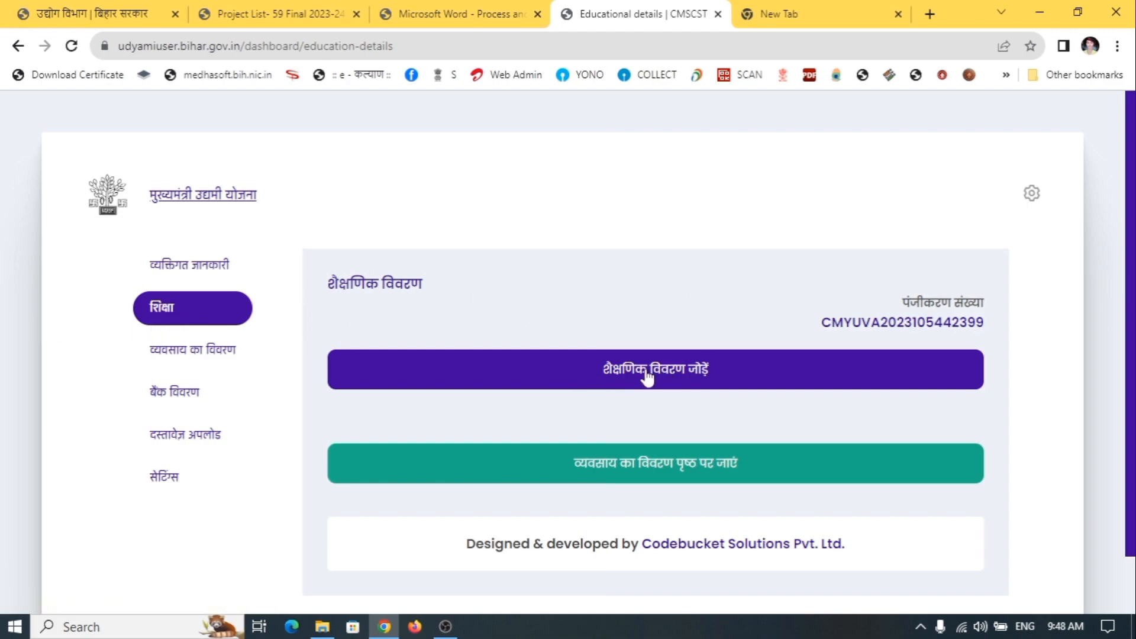
# Start a new education record with class 10TH, board BSEB PATNA and passing year 2015
pyautogui.click(699, 372)
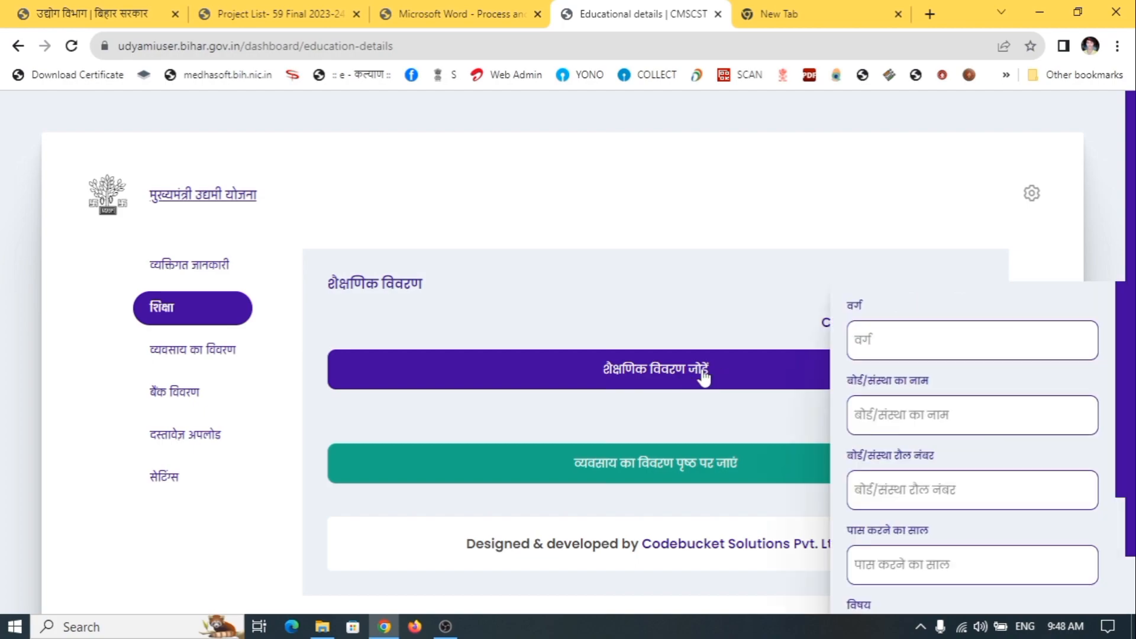
pyautogui.click(990, 338)
pyautogui.write('10TH')
pyautogui.click(905, 416)
pyautogui.write('BE')
pyautogui.write('SEB')
pyautogui.write(' PA')
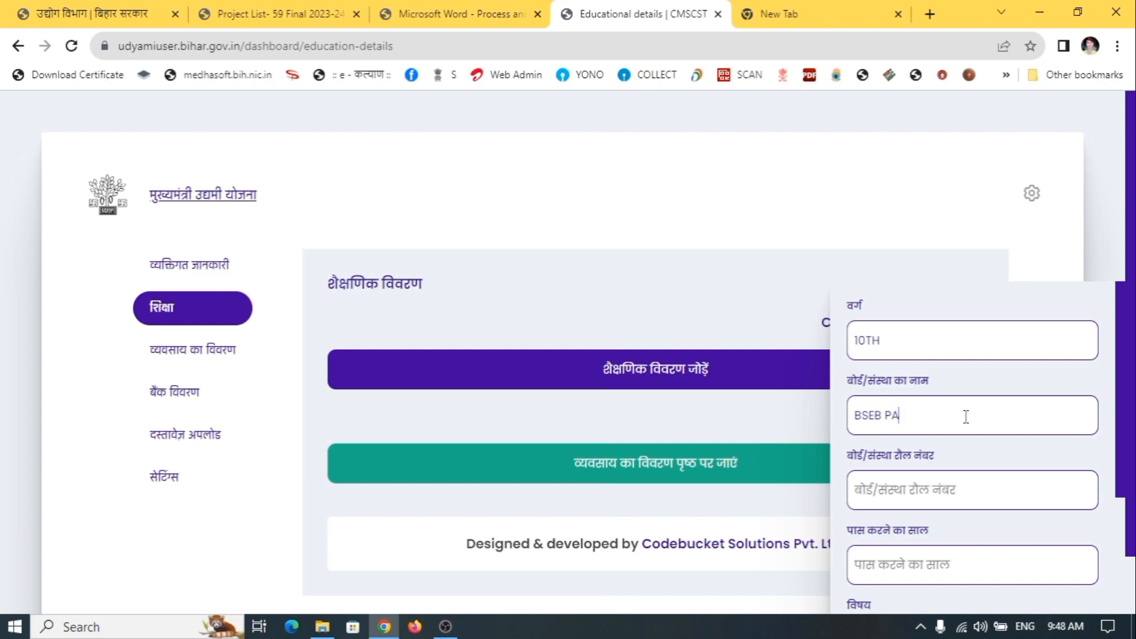
pyautogui.write('TBNA')
pyautogui.scroll(-1, 921, 497)
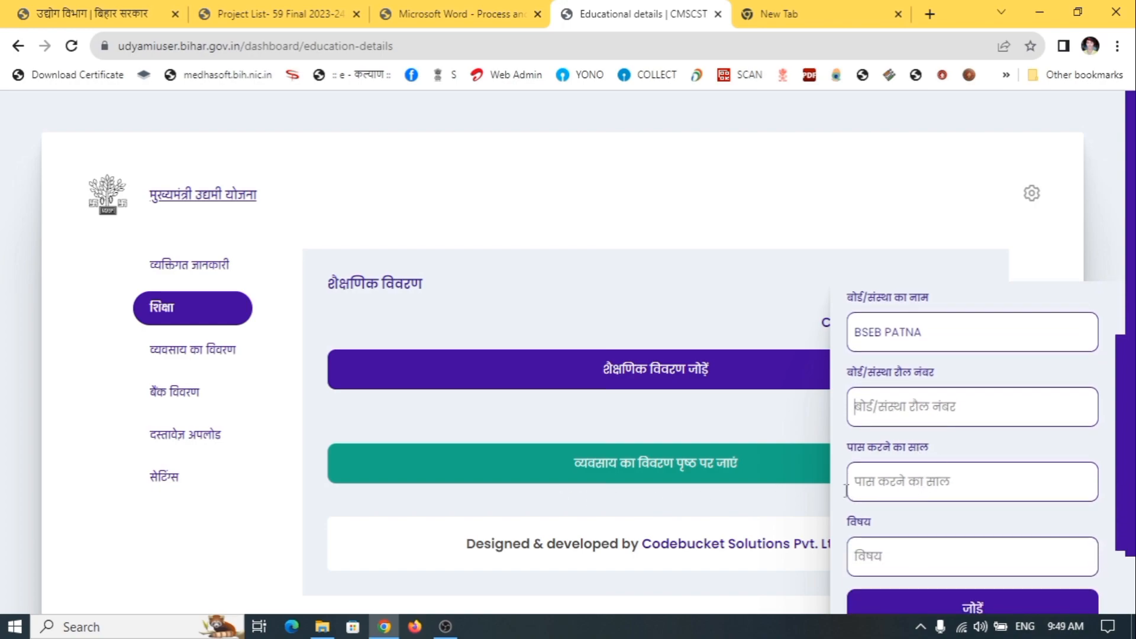
pyautogui.moveTo(849, 450); pyautogui.dragTo(950, 458)
pyautogui.click(953, 481)
# Enter subjects MATH, SST, SCIENCE, HINDI, SANSKRIT and save the 10TH record
pyautogui.click(911, 561)
pyautogui.write('MTH')
pyautogui.press('BackSpace')
pyautogui.write('ATH , SST , SCIEN')
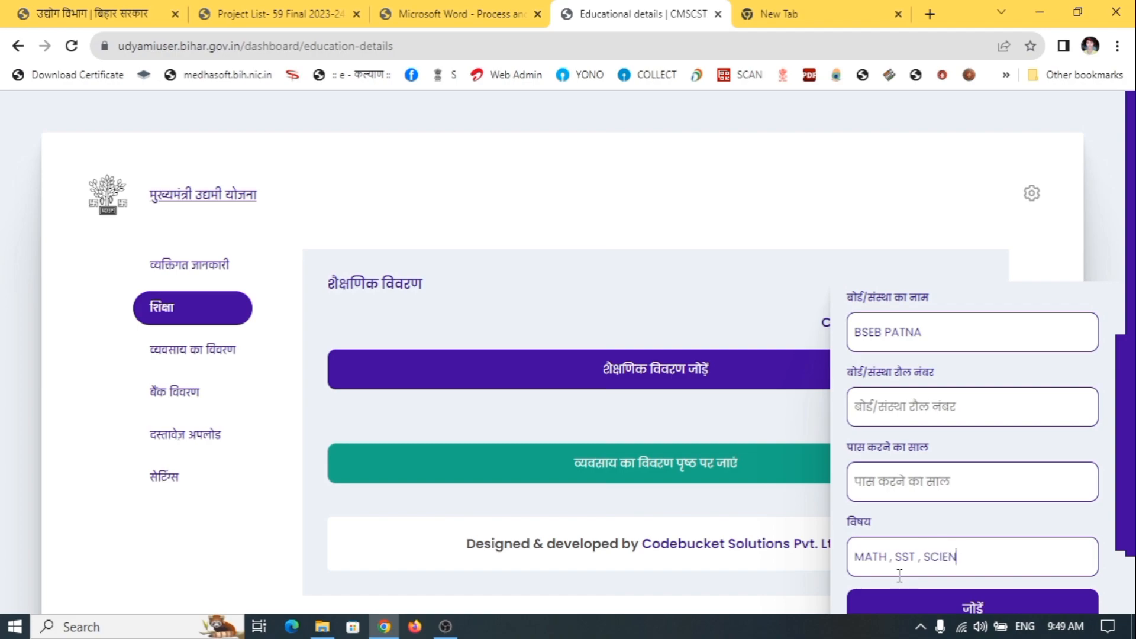
pyautogui.write('CE , HINDI , SANSKRIT')
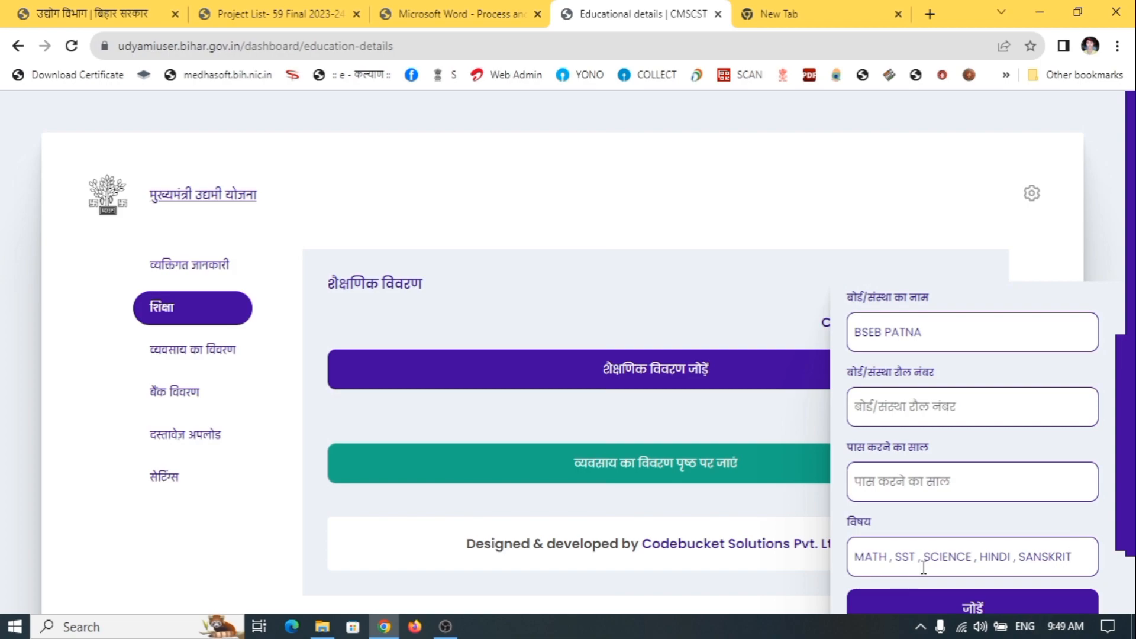
pyautogui.scroll(-2, 916, 570)
pyautogui.click(999, 526)
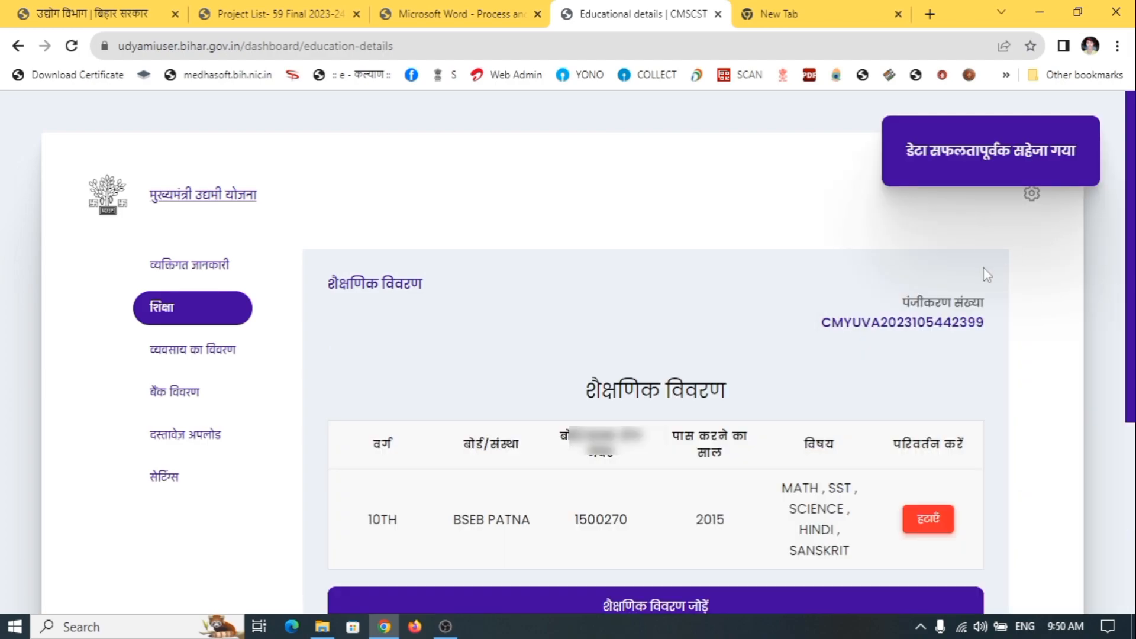
# Start another education record with class 12TH and board BSEB PATNA
pyautogui.scroll(-2, 987, 274)
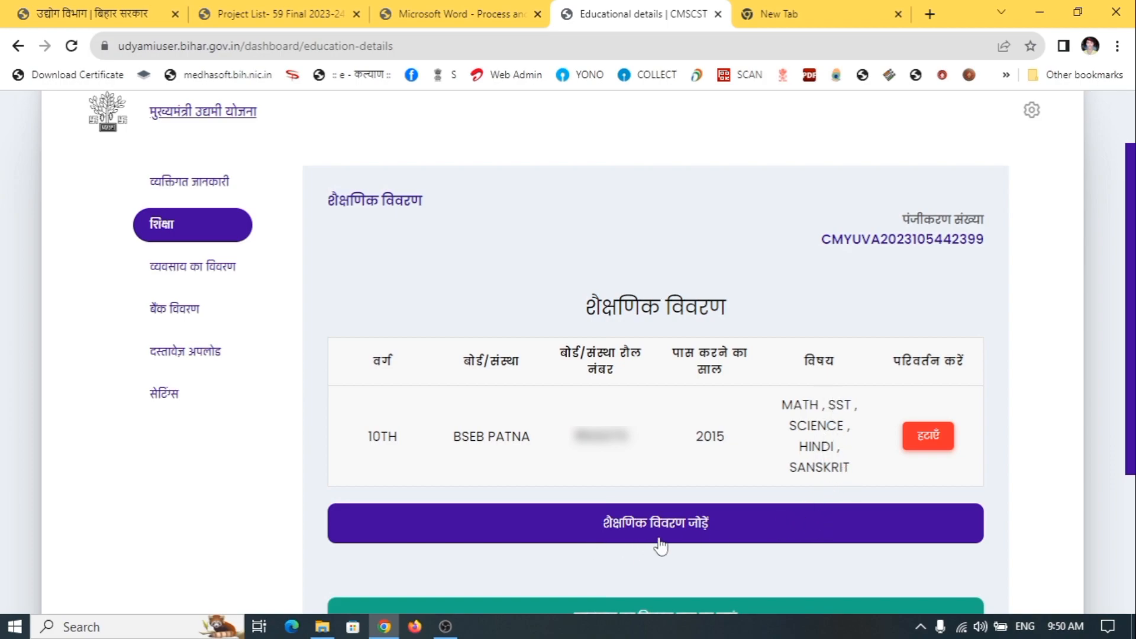
pyautogui.click(700, 535)
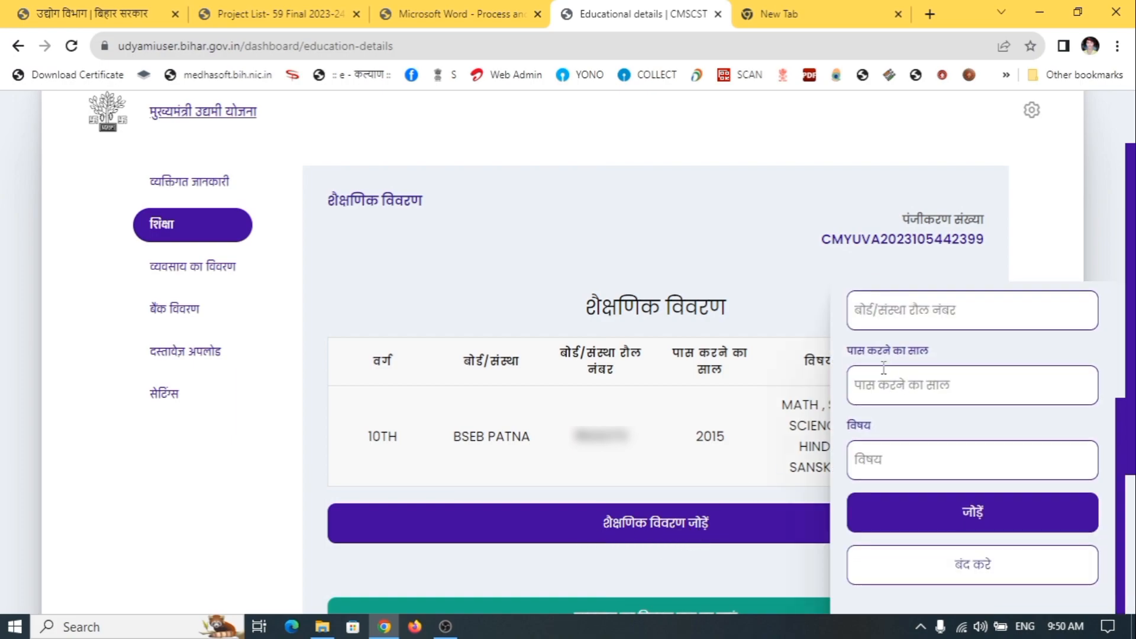
pyautogui.scroll(3, 881, 372)
pyautogui.click(918, 343)
pyautogui.write('12TH')
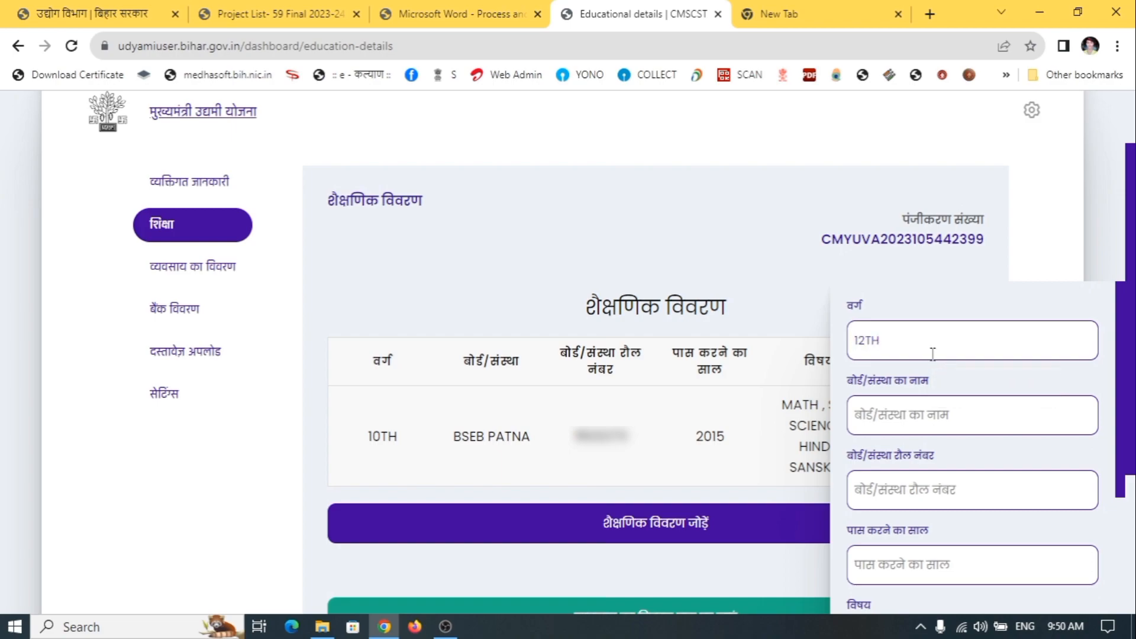
pyautogui.press('Tab')
pyautogui.write('BS')
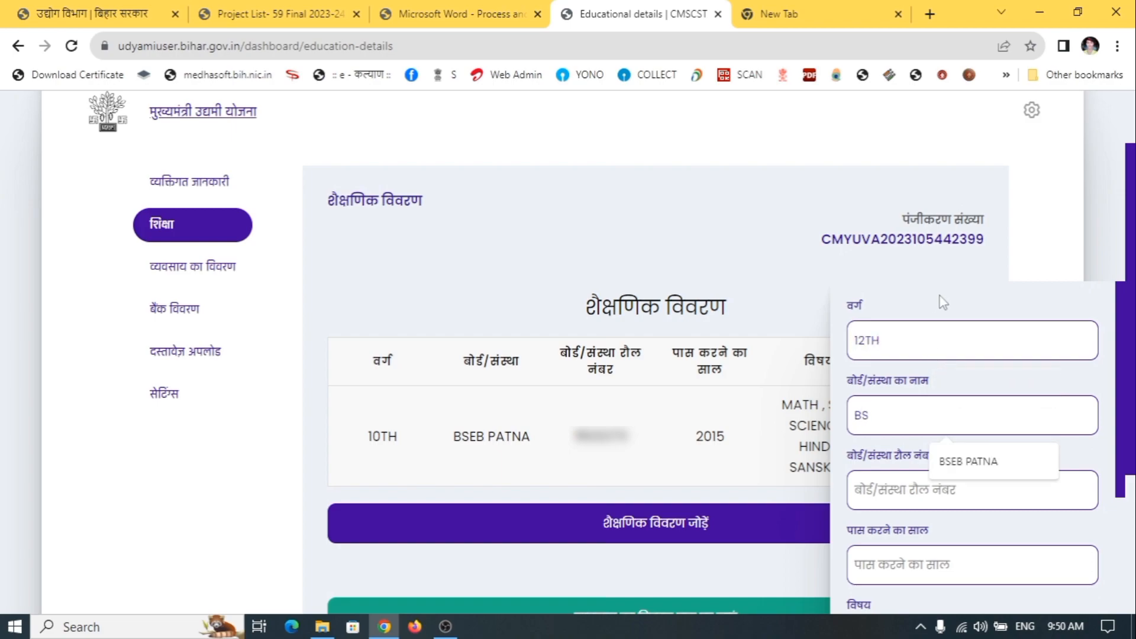
pyautogui.click(1011, 461)
# Complete the 12TH record (2018, SCIENCE), save it and open the व्यवसाय का विवरण page
pyautogui.click(880, 499)
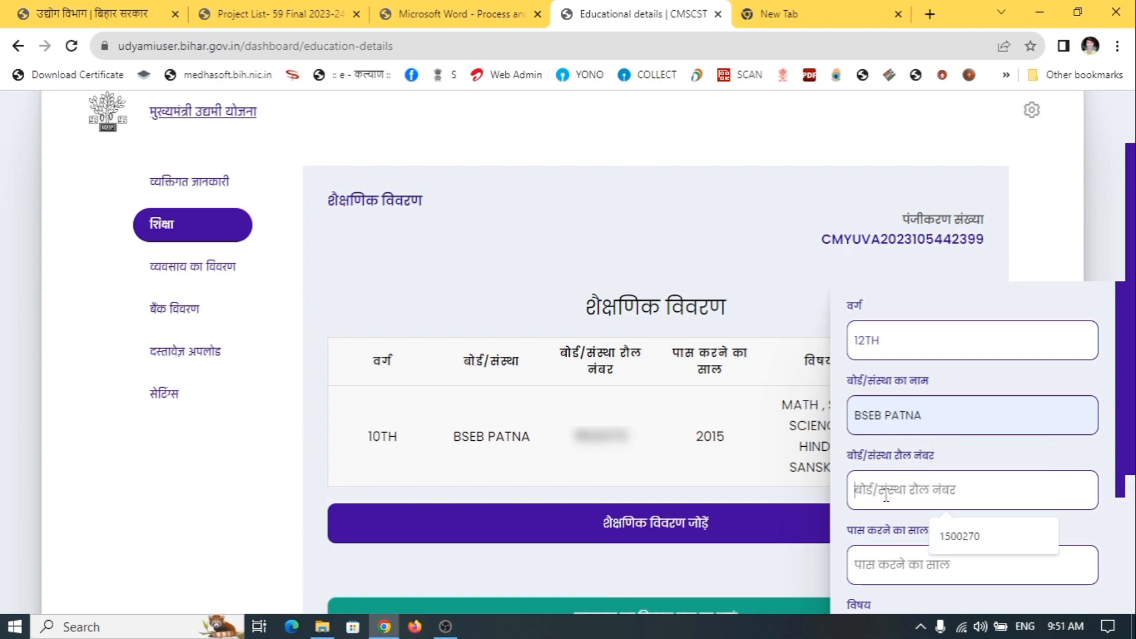
pyautogui.click(889, 528)
pyautogui.scroll(-2, 973, 521)
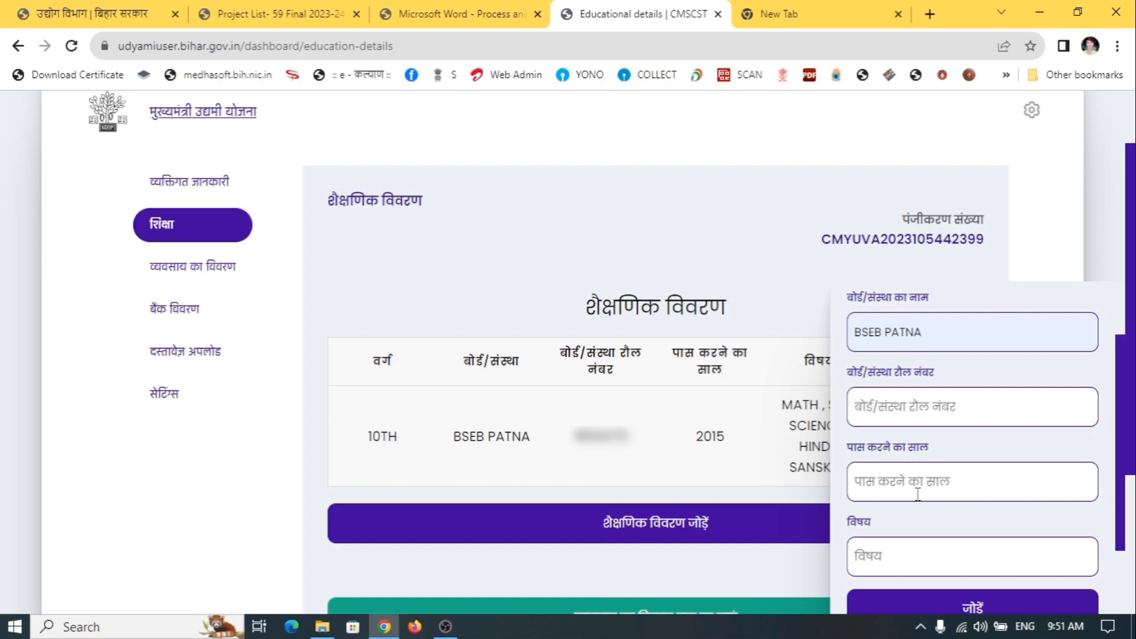
pyautogui.scroll(-2, 975, 538)
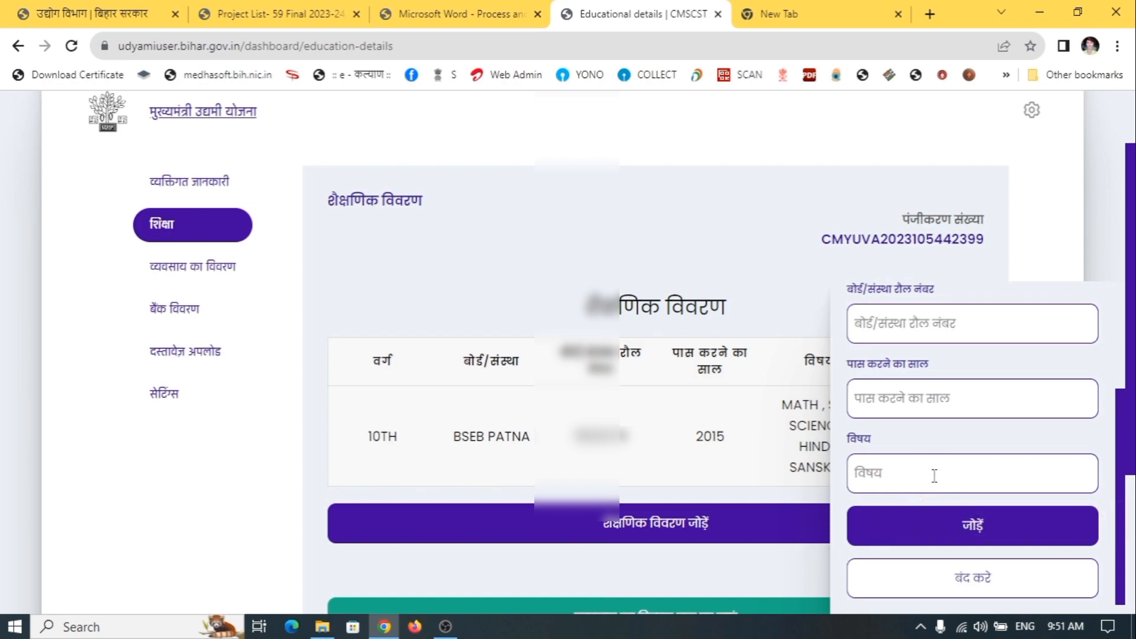
pyautogui.click(999, 538)
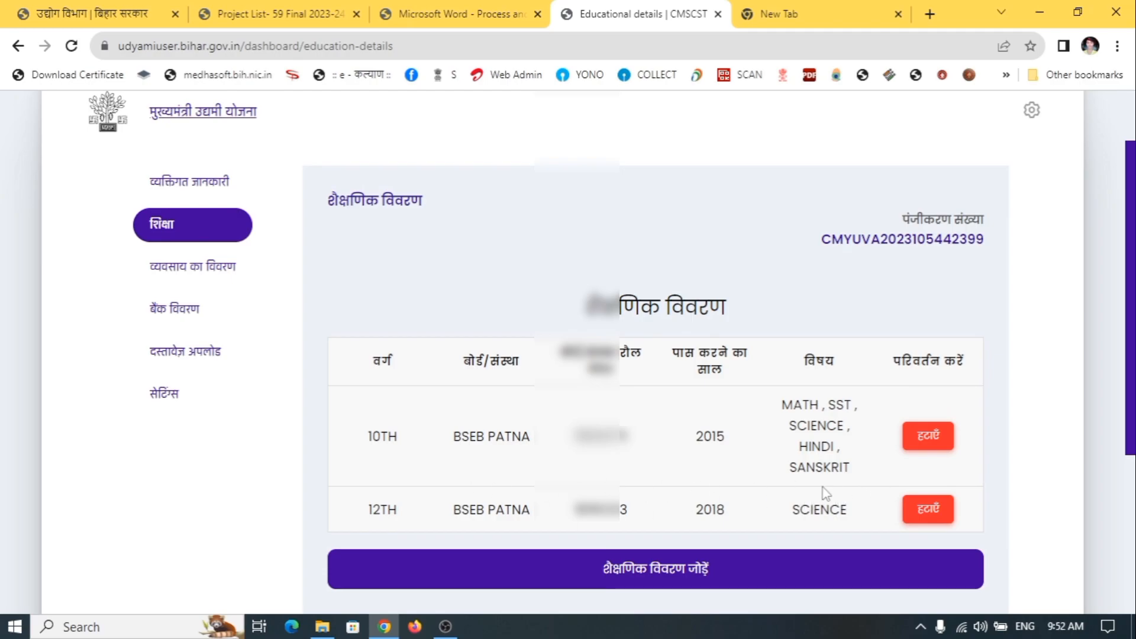
pyautogui.scroll(-5, 859, 489)
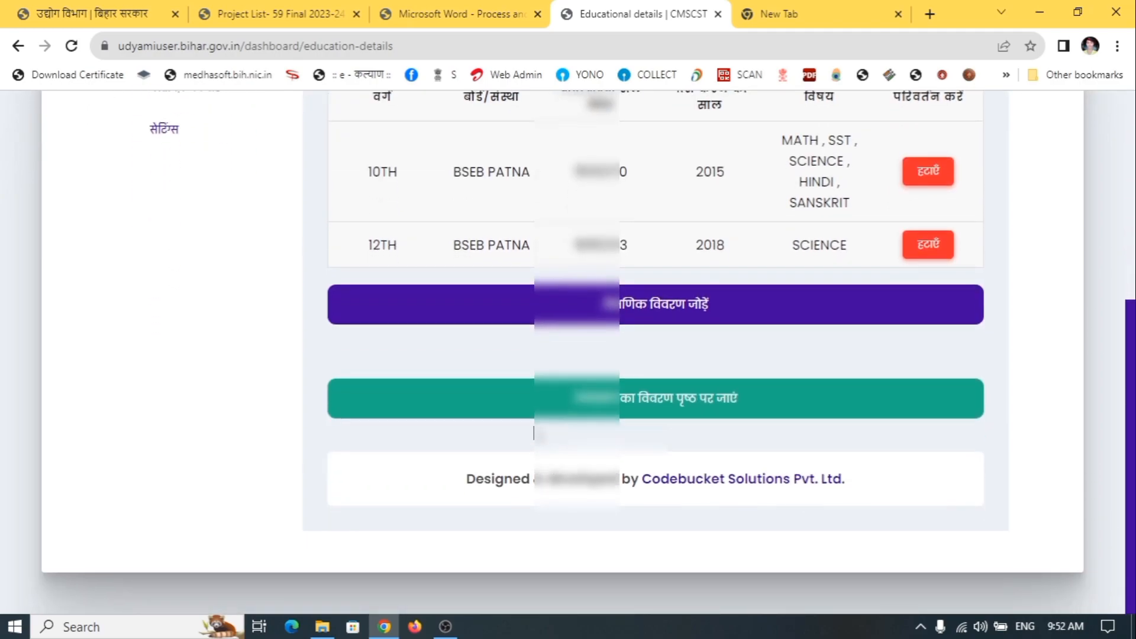
pyautogui.click(729, 400)
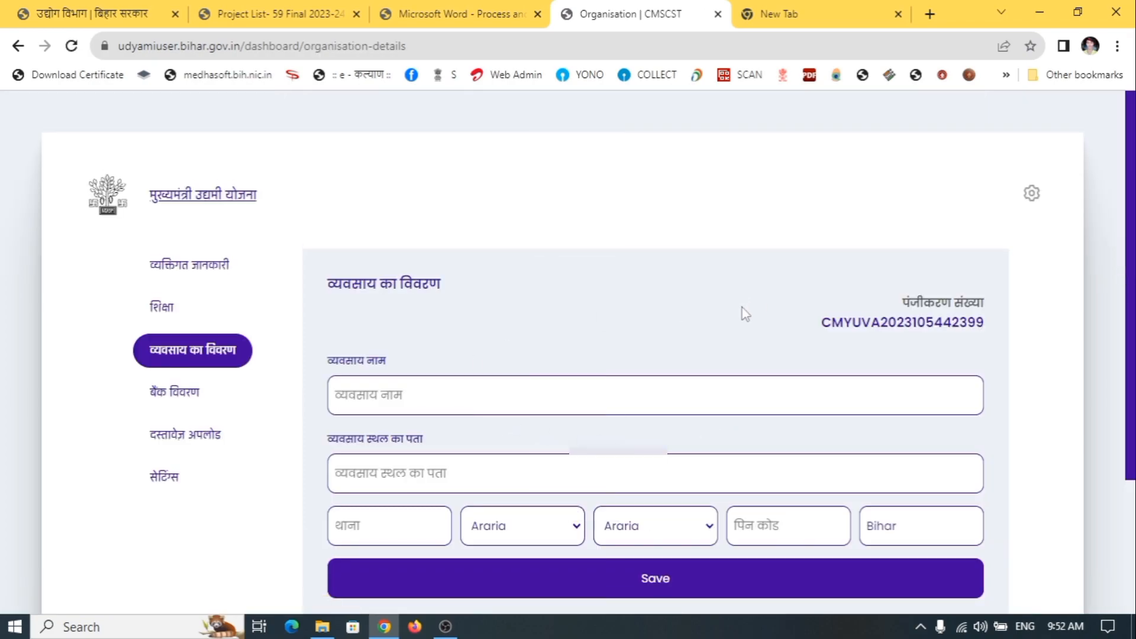
# Pass over the business name and address fields and set the account type to Savings
pyautogui.scroll(-3, 742, 308)
pyautogui.click(384, 236)
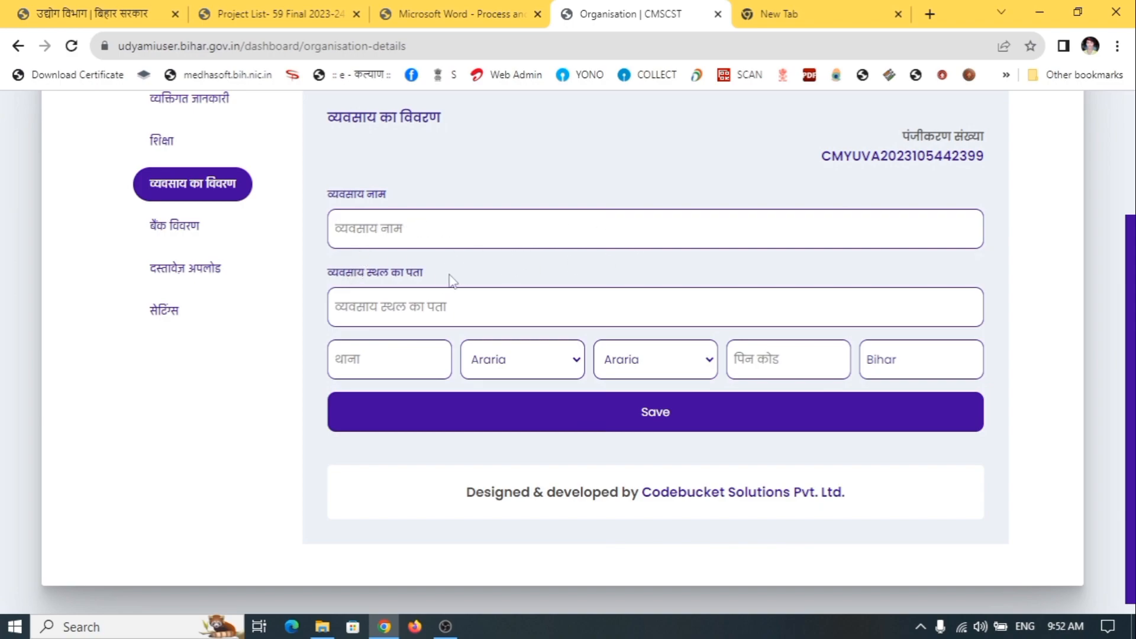
pyautogui.click(497, 299)
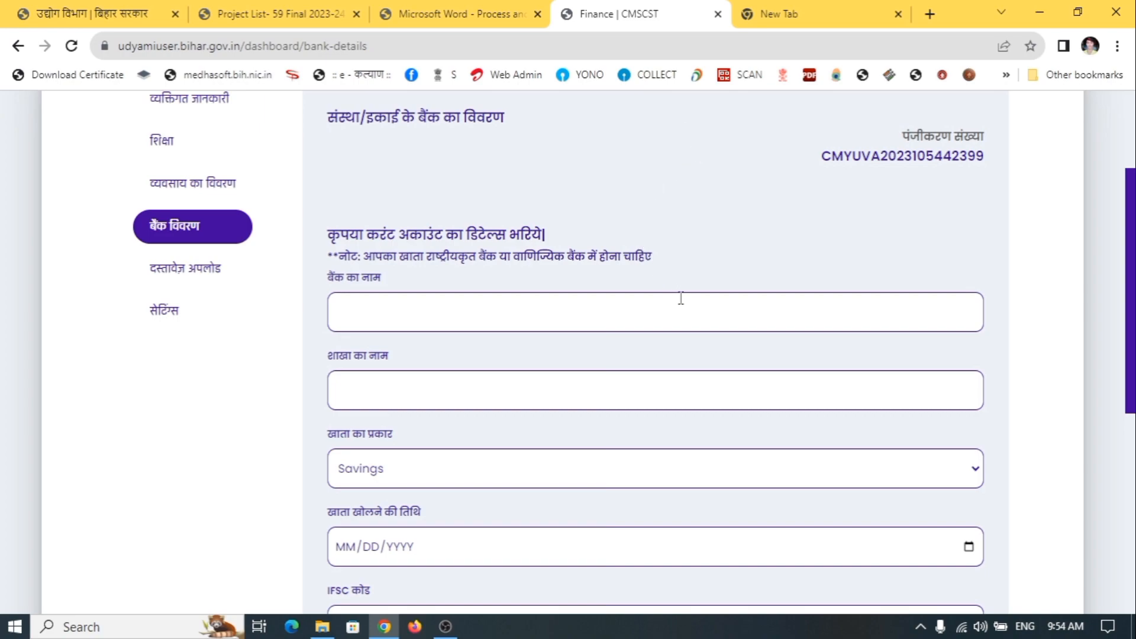
pyautogui.click(342, 480)
pyautogui.click(343, 481)
pyautogui.click(343, 480)
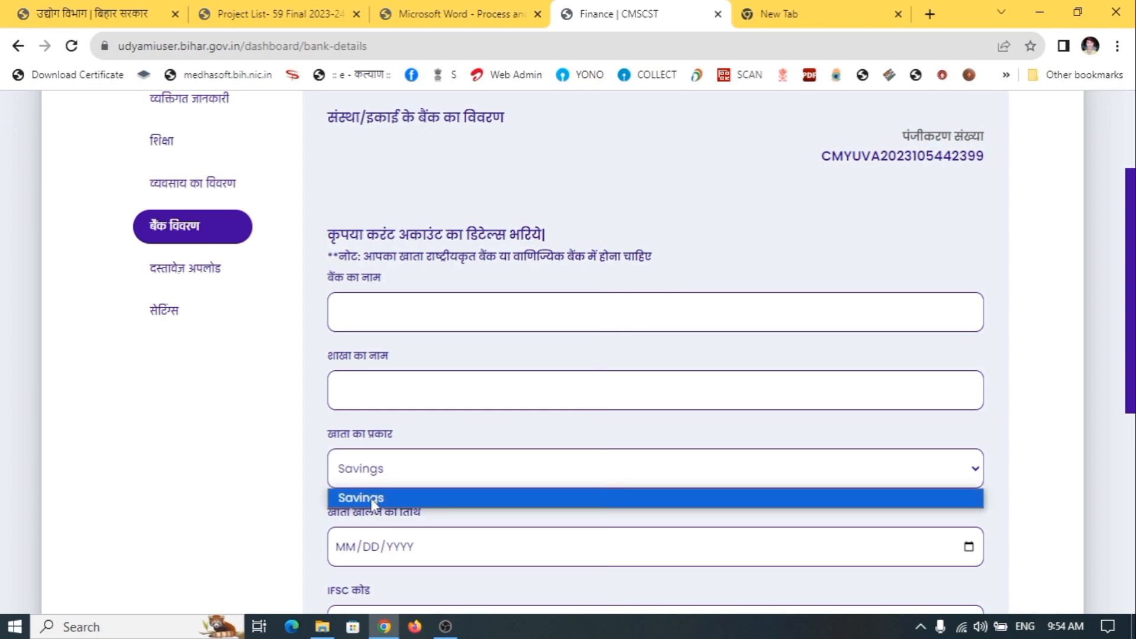
pyautogui.click(373, 500)
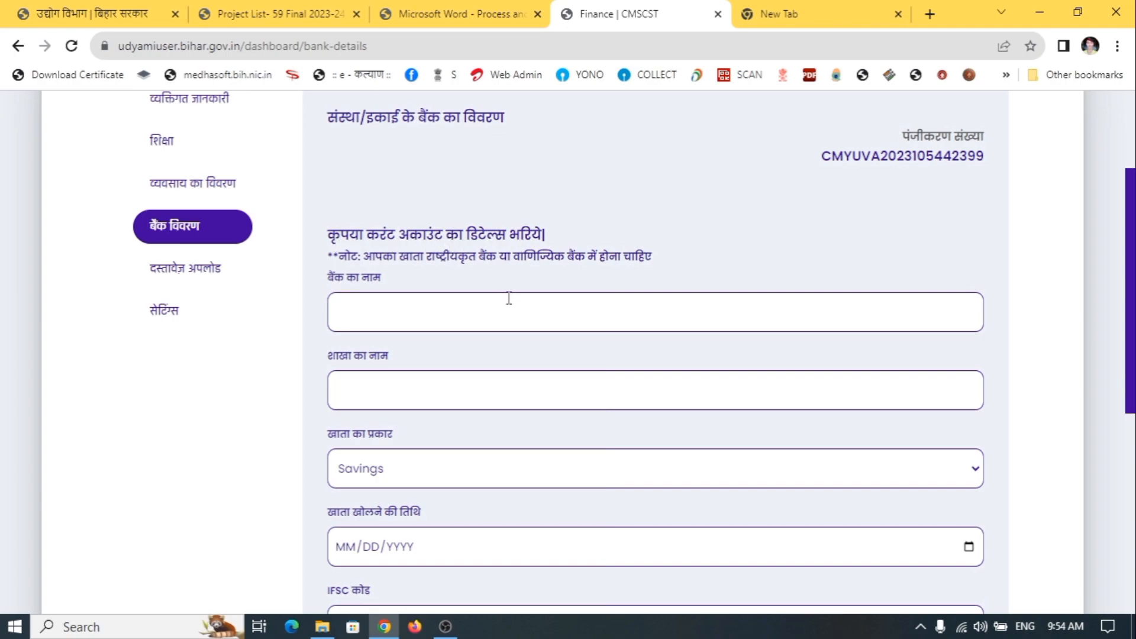
pyautogui.click(541, 473)
pyautogui.click(566, 478)
# Enter STATE BANK OF INDIA as the bank name and confirm the Savings account type
pyautogui.write('SAT')
pyautogui.press('BackSpace')
pyautogui.press('BackSpace')
pyautogui.write('TATE BANK OF ')
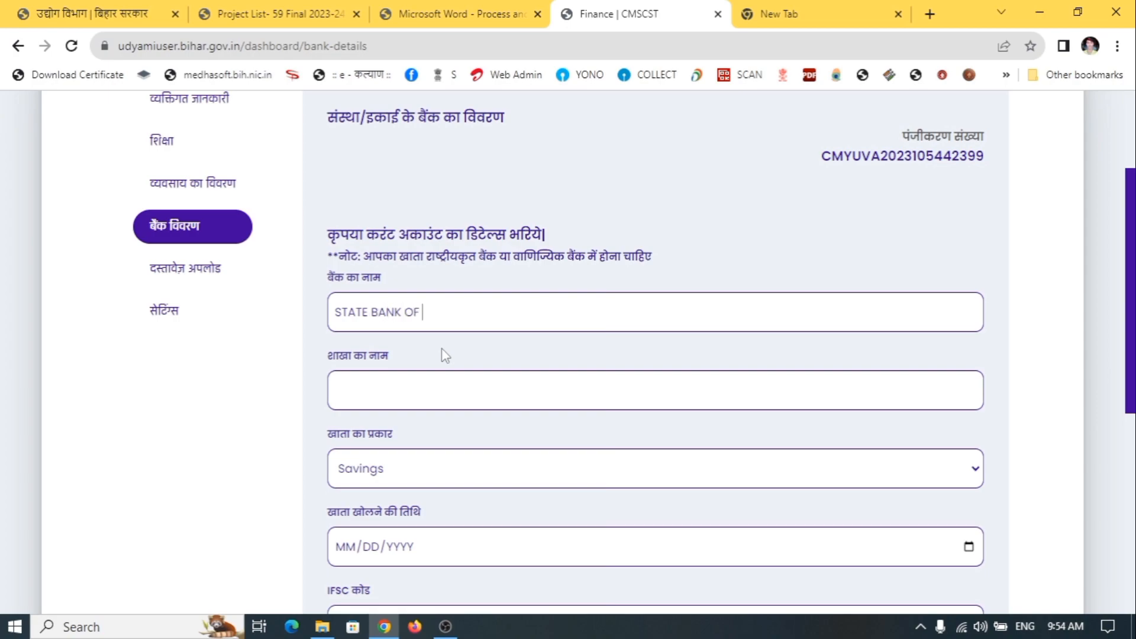
pyautogui.write('INDIA')
pyautogui.click(387, 400)
pyautogui.scroll(-3, 474, 459)
pyautogui.click(382, 313)
pyautogui.click(388, 314)
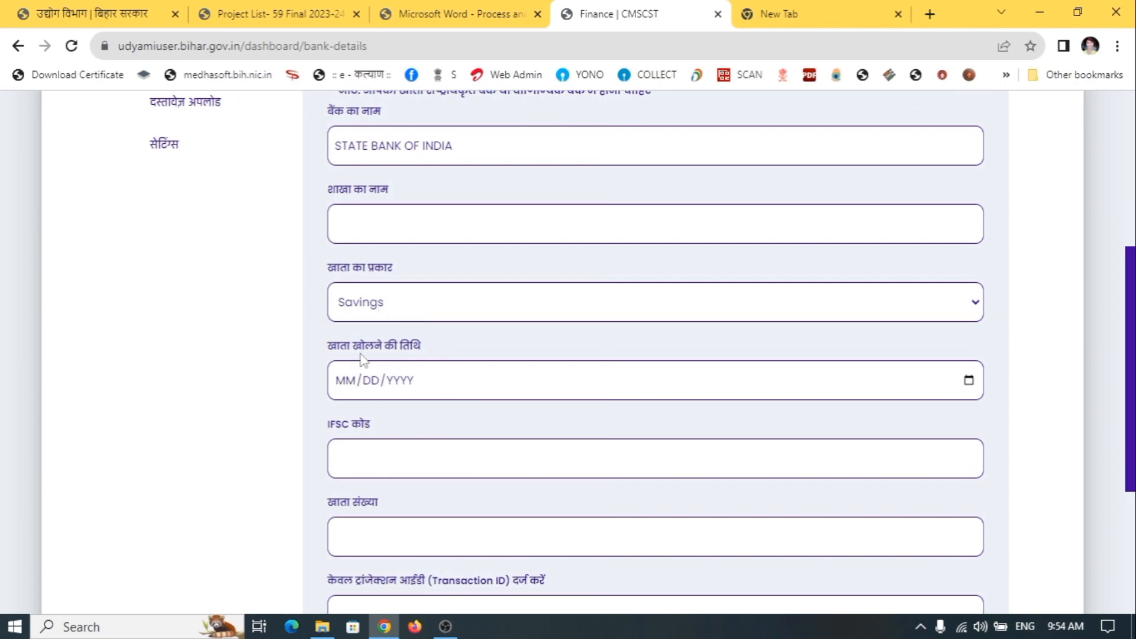
pyautogui.click(422, 383)
pyautogui.click(571, 414)
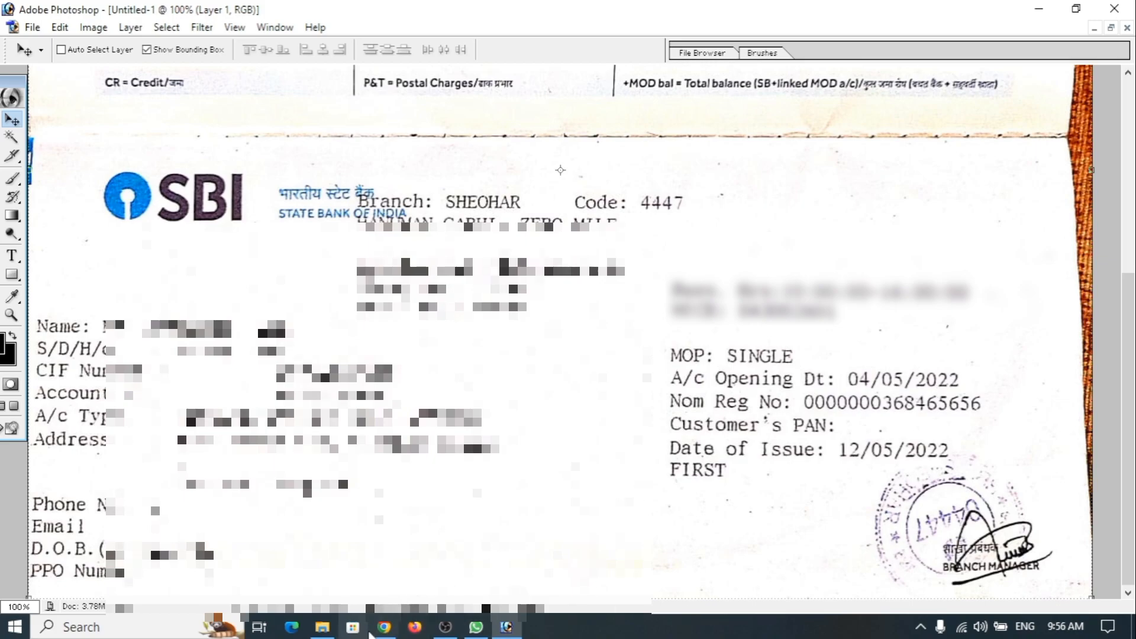
# Enter SHEOHAR as the branch name, then fill the IFSC code and account number fields
pyautogui.click(385, 627)
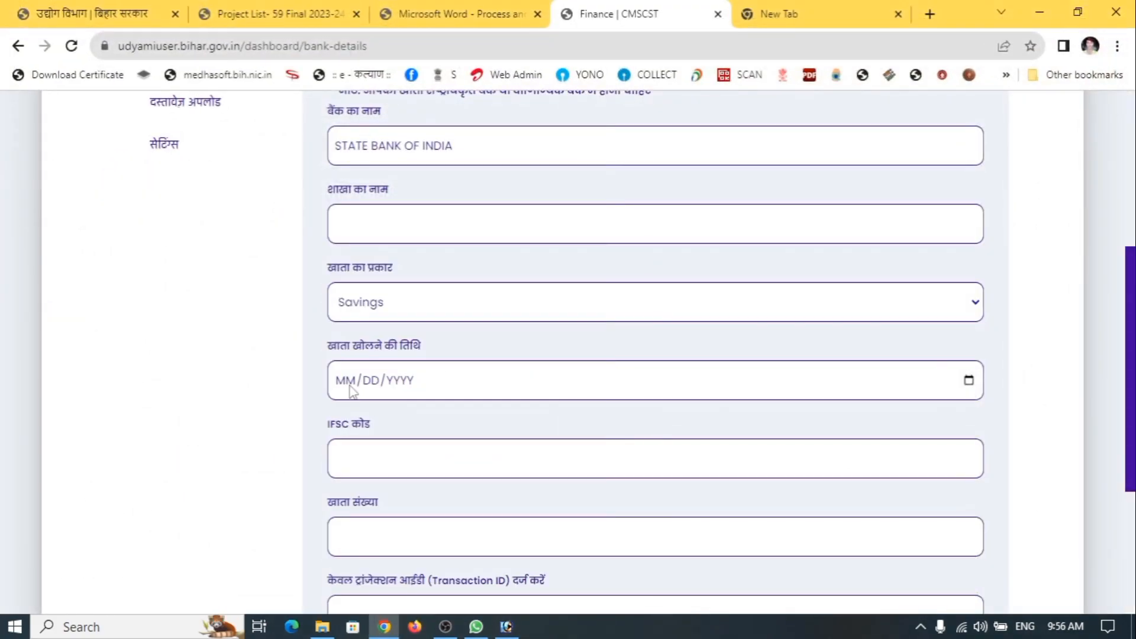
pyautogui.scroll(-1, 417, 397)
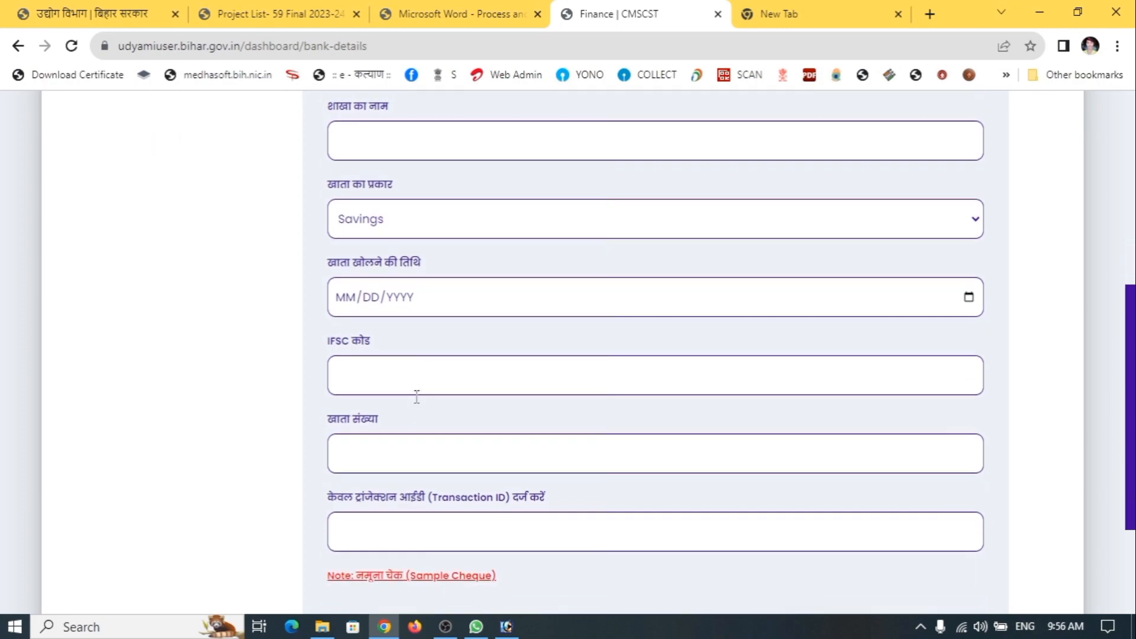
pyautogui.click(336, 372)
pyautogui.click(441, 458)
pyautogui.scroll(-1, 467, 452)
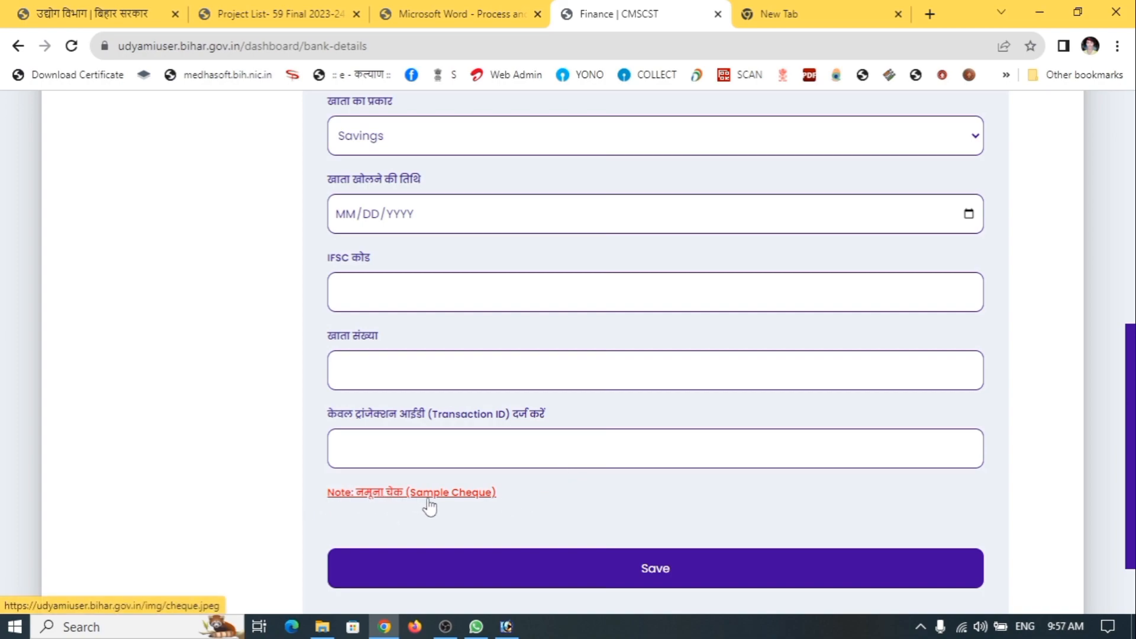
# Check the sample cheque for where the transaction ID appears, then enter transaction ID 29
pyautogui.click(449, 497)
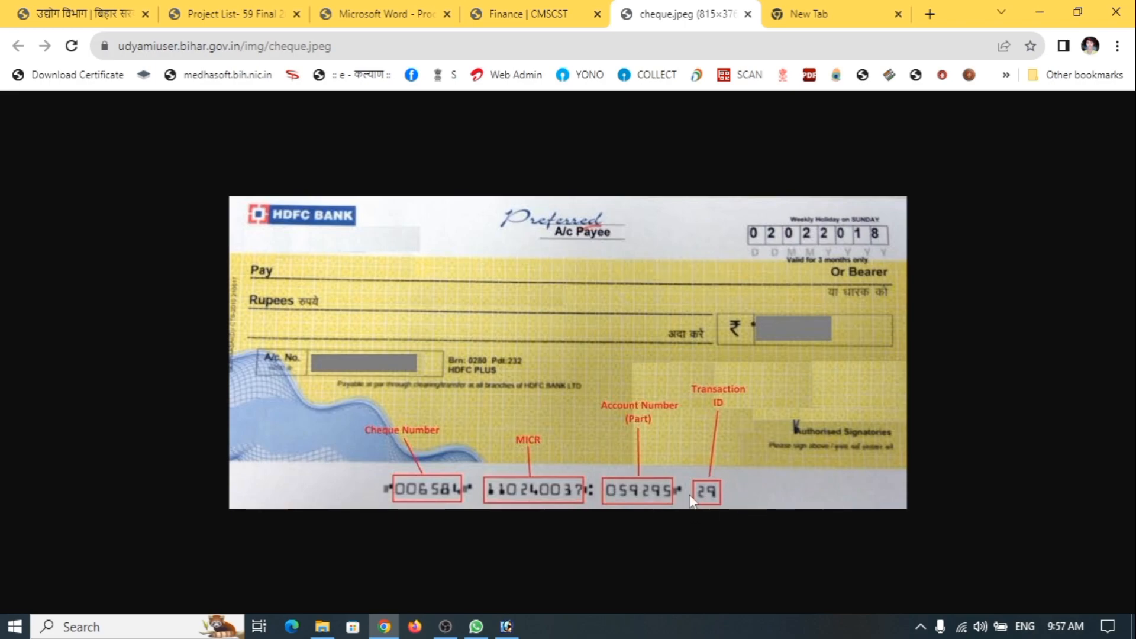
pyautogui.click(530, 12)
pyautogui.click(441, 443)
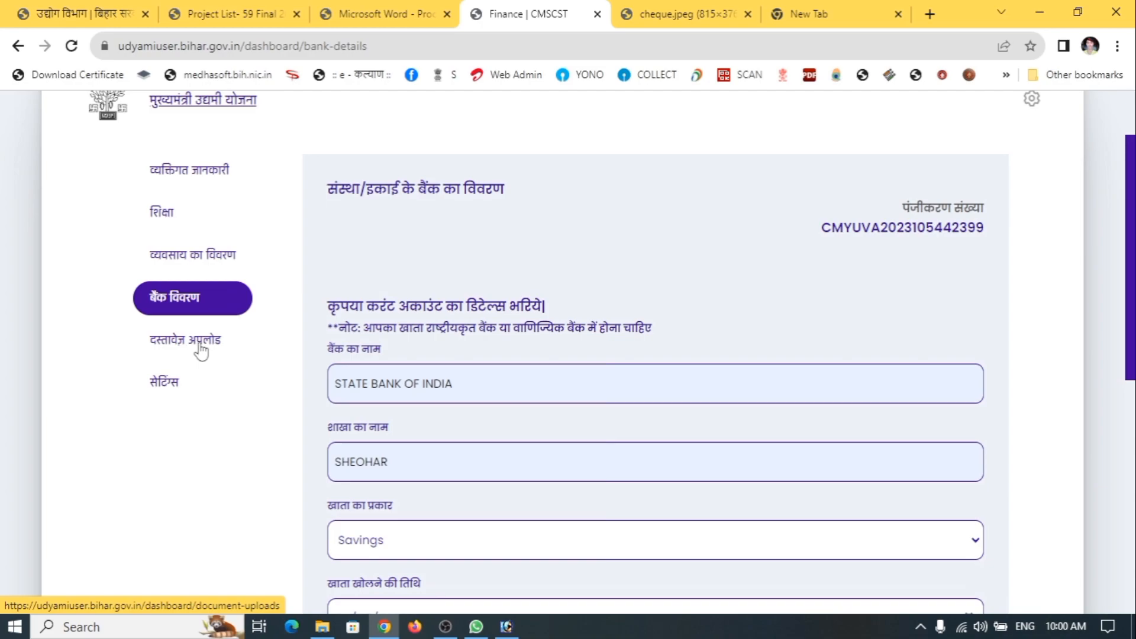
# Go to the दस्तावेज़ अपलोड (document upload) section from the left sidebar
pyautogui.click(201, 352)
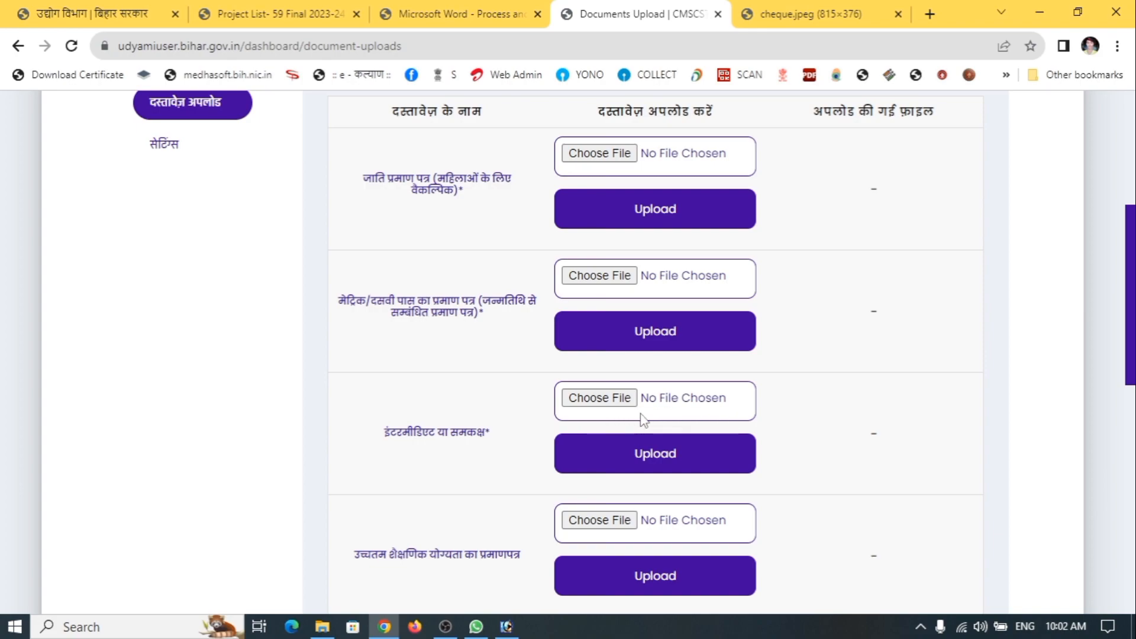
# Choose the file for the residence certificate from the computer's drives
pyautogui.scroll(-1, 676, 427)
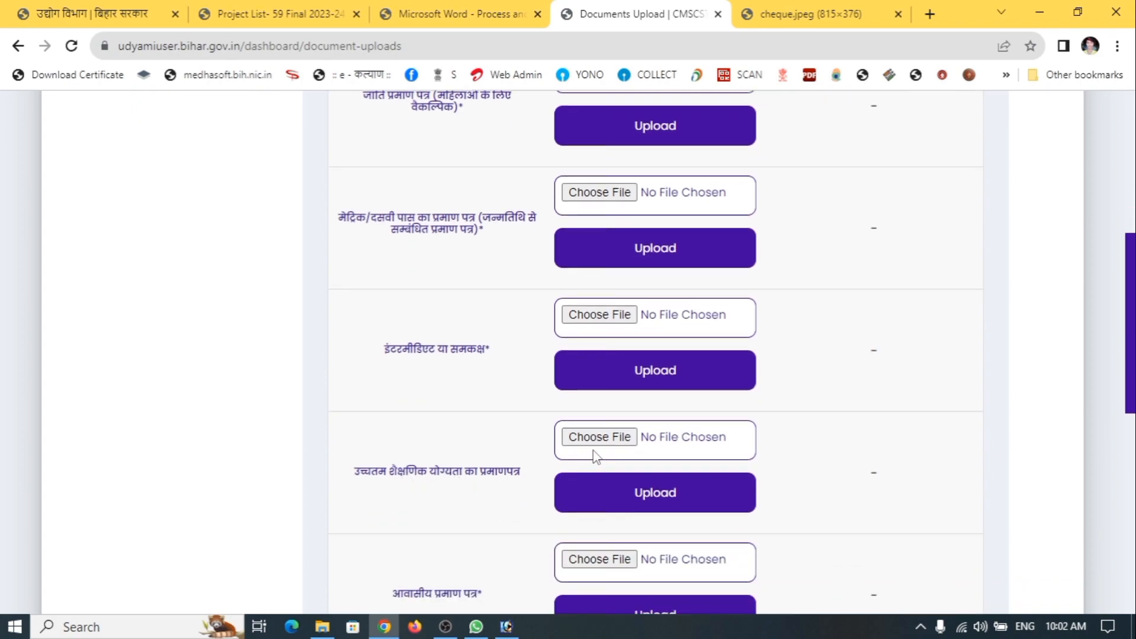
pyautogui.scroll(-2, 616, 447)
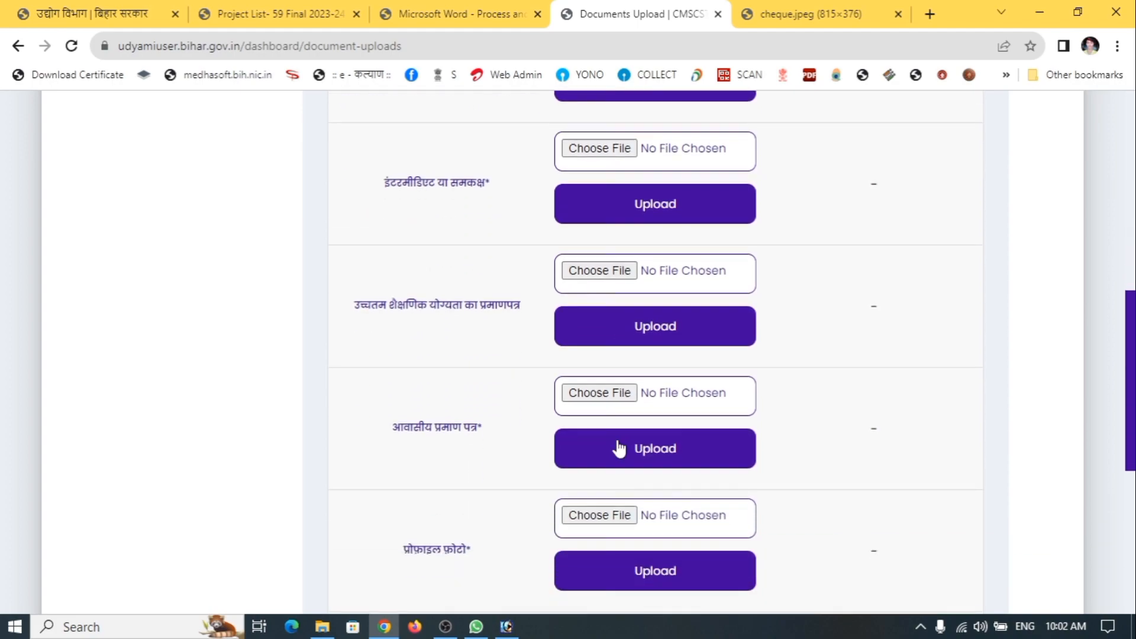
pyautogui.click(626, 395)
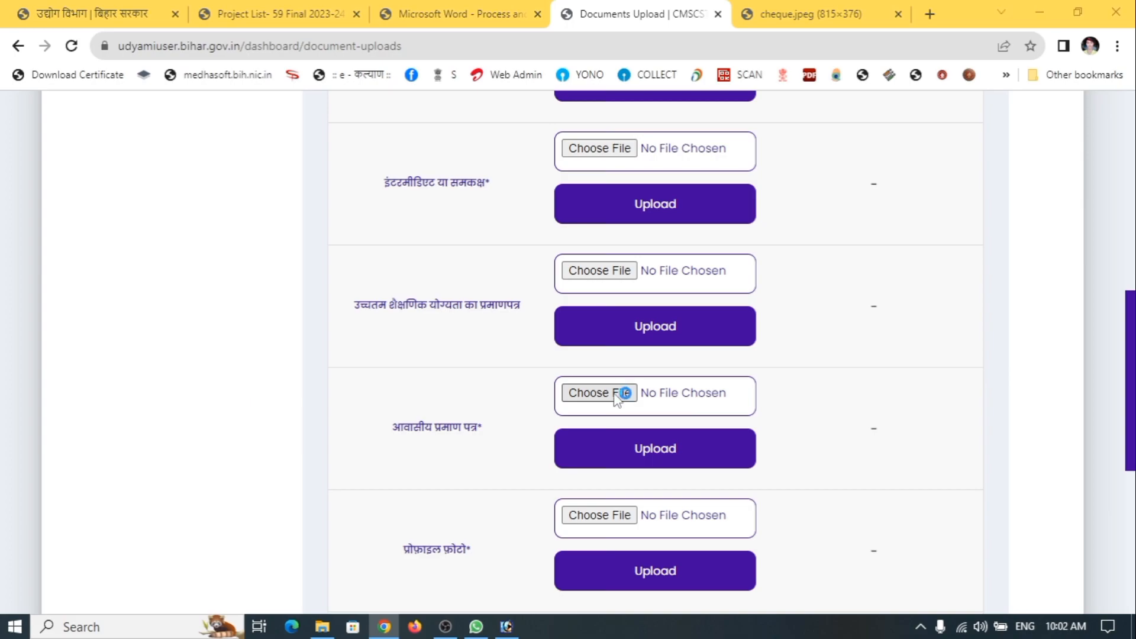
pyautogui.click(88, 296)
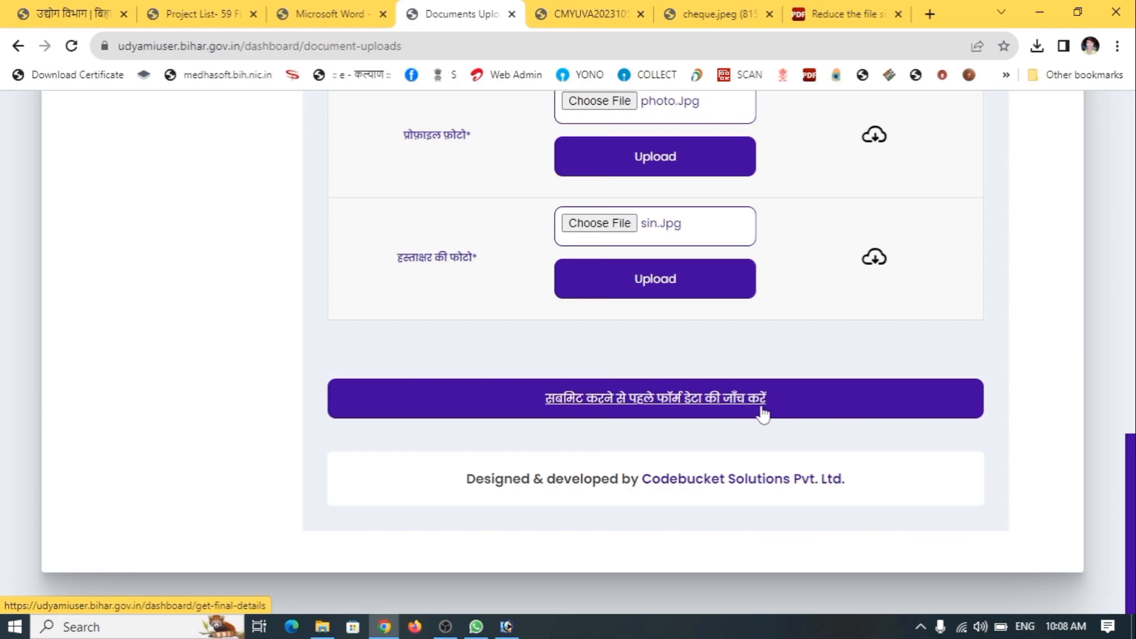
# Review all the application data on the Final Details page and proceed to submission
pyautogui.click(634, 410)
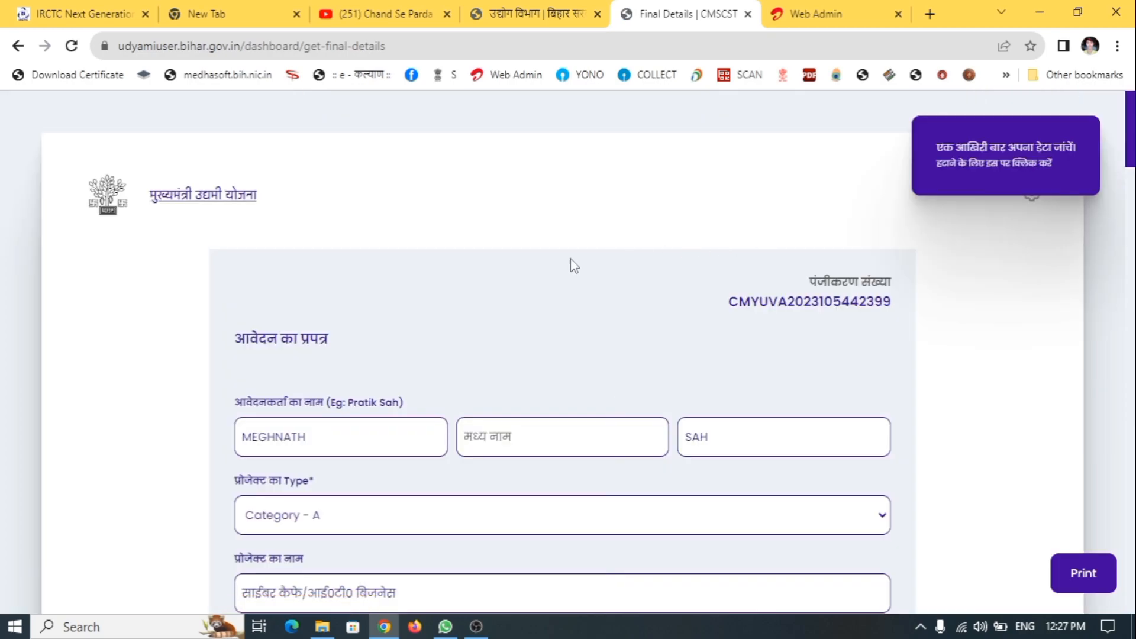
pyautogui.scroll(-10, 609, 254)
pyautogui.scroll(-20, 615, 267)
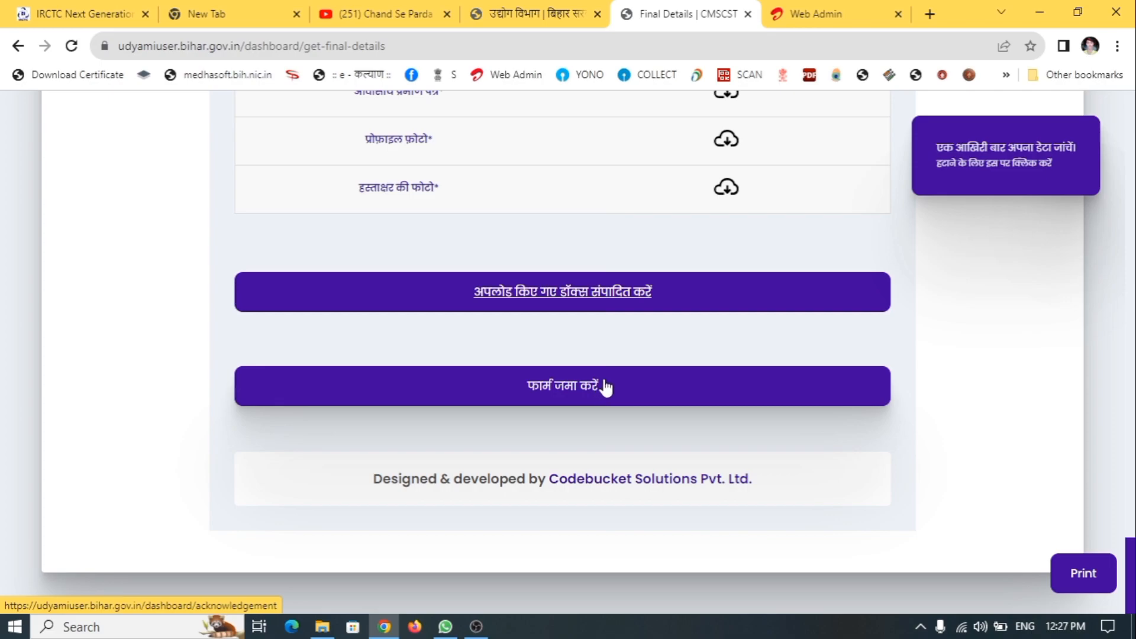
pyautogui.click(604, 386)
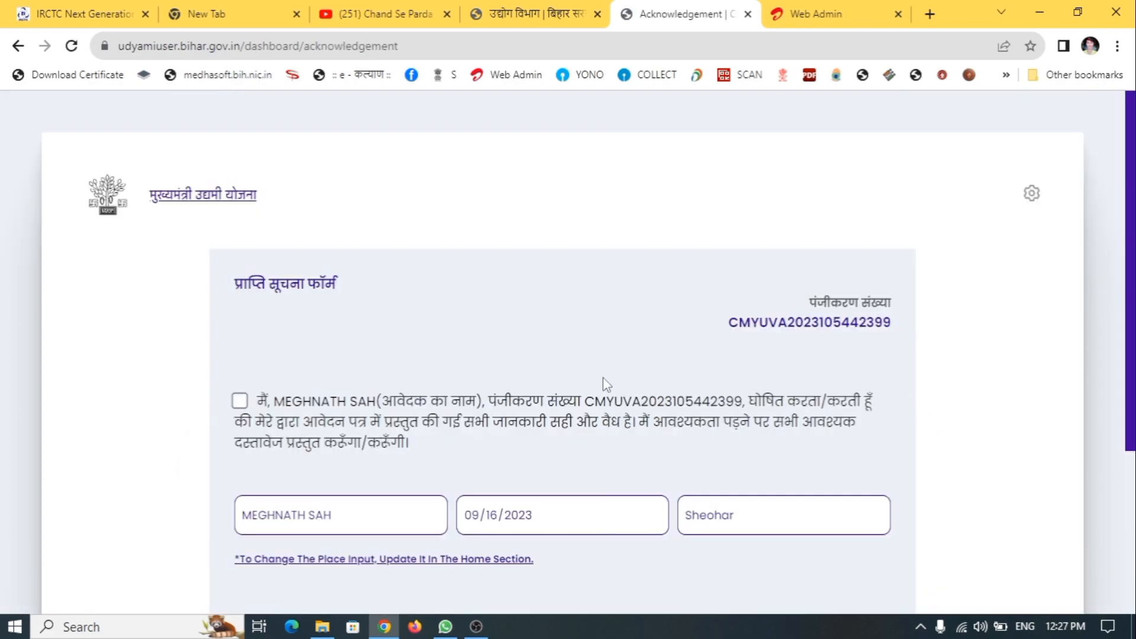
# Accept the declaration statement and give the application its Final Submit
pyautogui.scroll(-2, 508, 396)
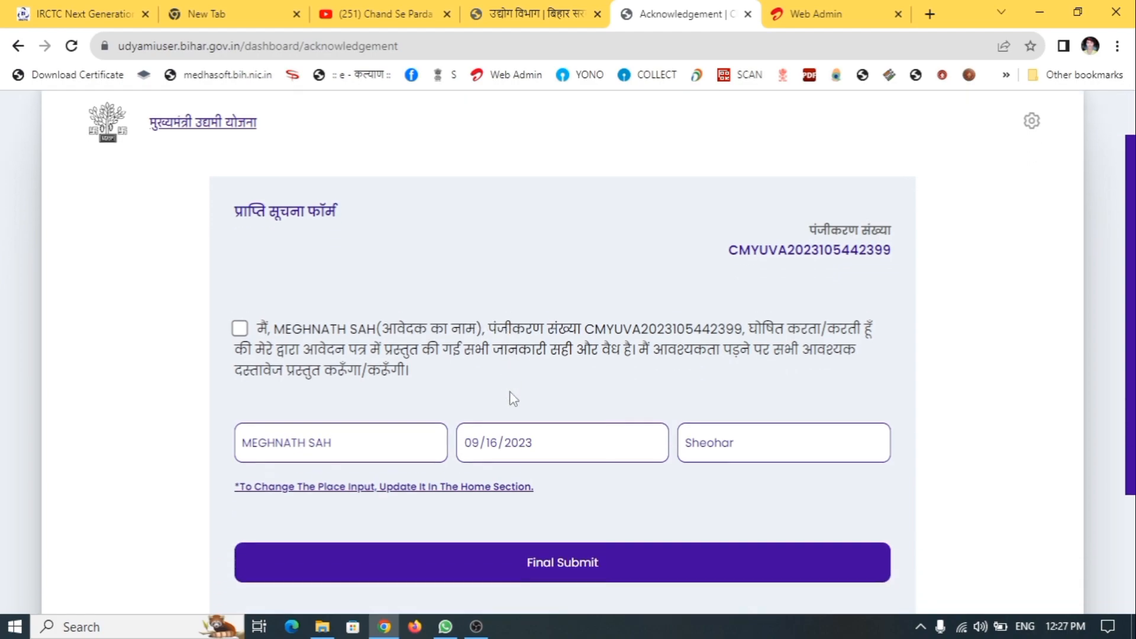
pyautogui.scroll(-1, 512, 395)
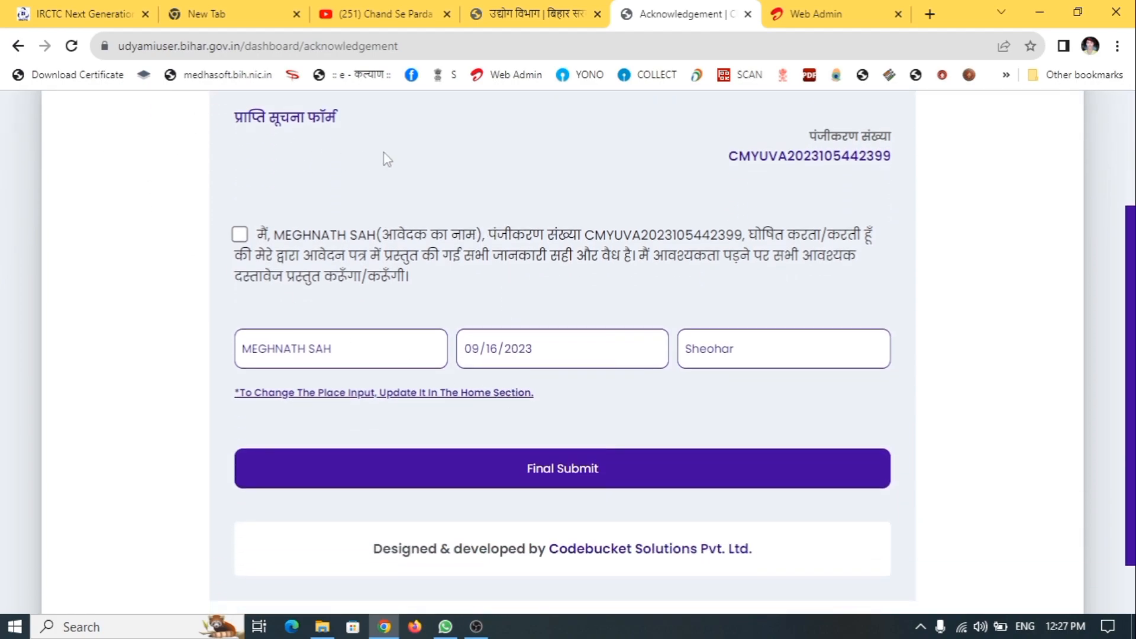
pyautogui.click(241, 235)
pyautogui.click(586, 468)
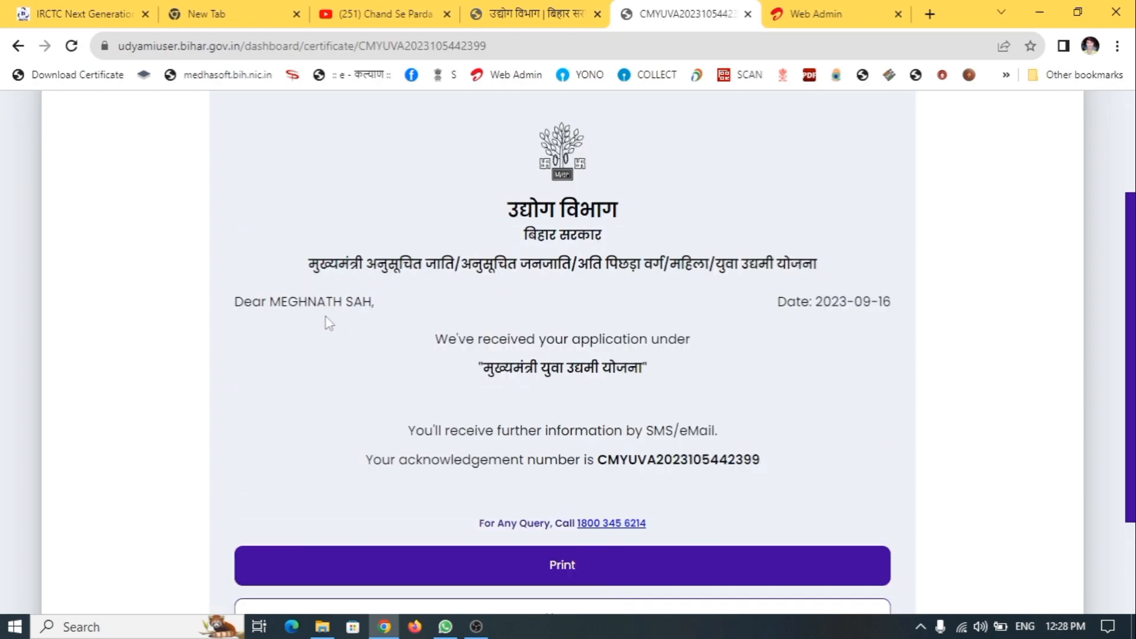
pyautogui.moveTo(266, 306); pyautogui.dragTo(372, 306)
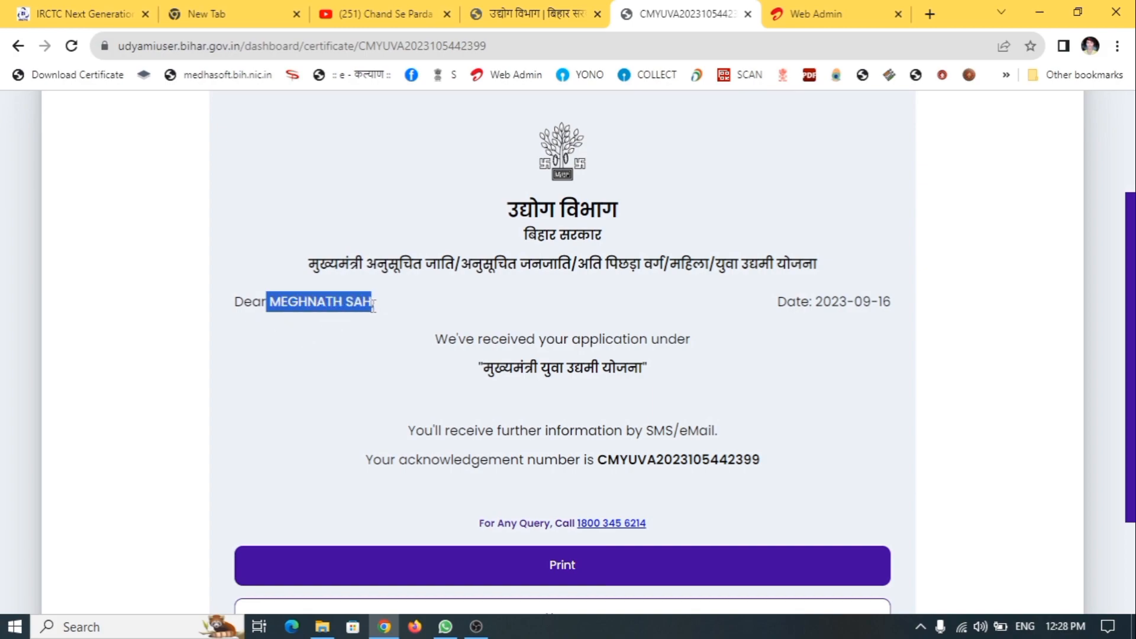
pyautogui.click(425, 343)
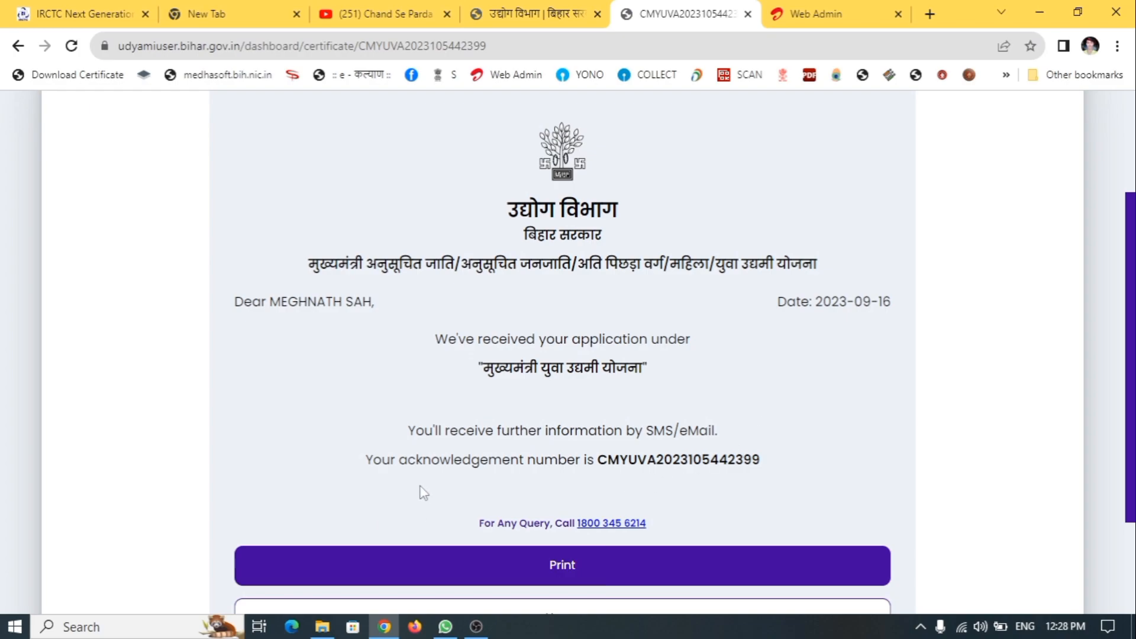
pyautogui.doubleClick(681, 466)
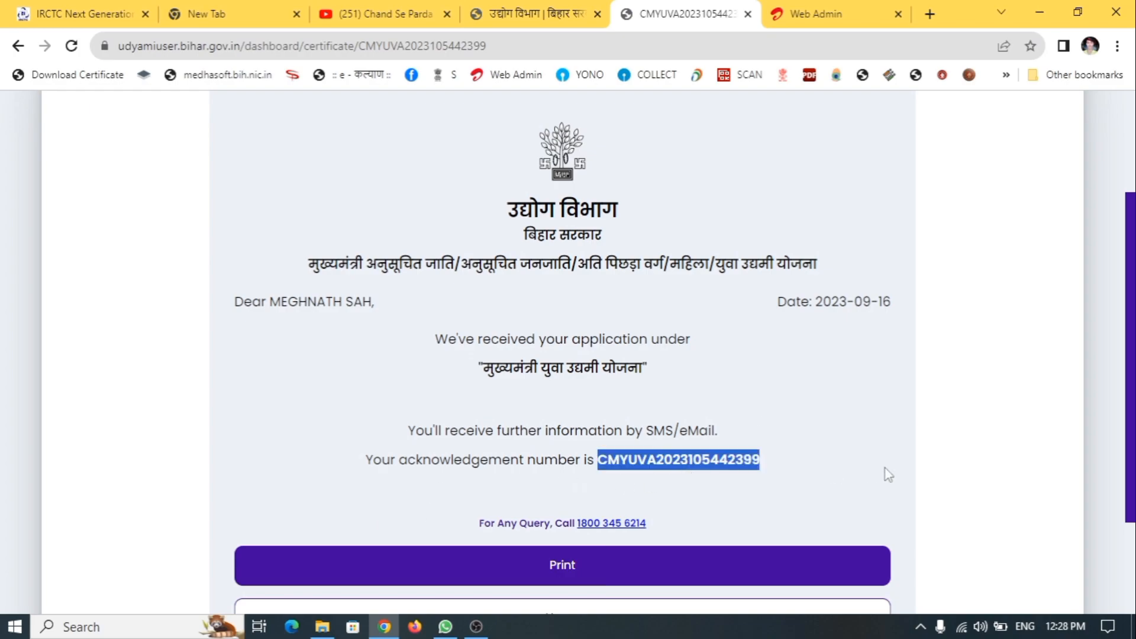